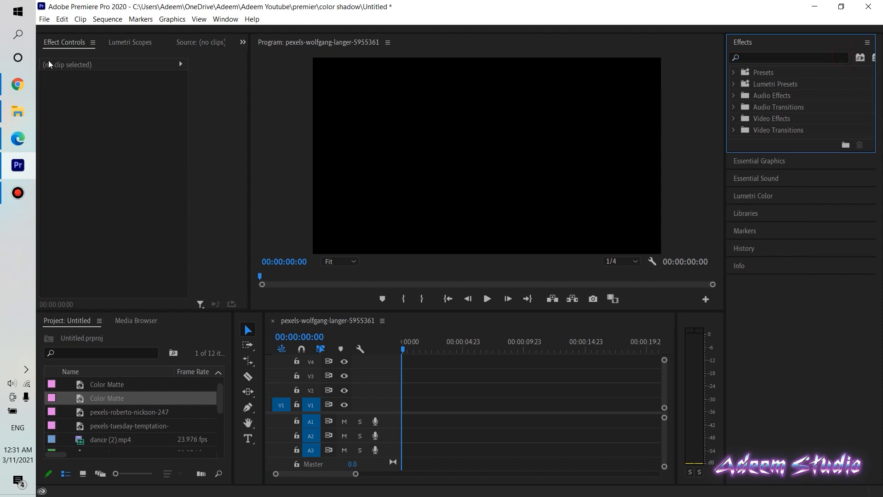
Step: Add the dance.mp4 green-screen clip at the start of track V1 and play a short preview of it
{"action": "left_click", "coordinate": [18, 112]}
{"action": "left_click_drag", "start_coordinate": [339, 350], "coordinate": [475, 409]}
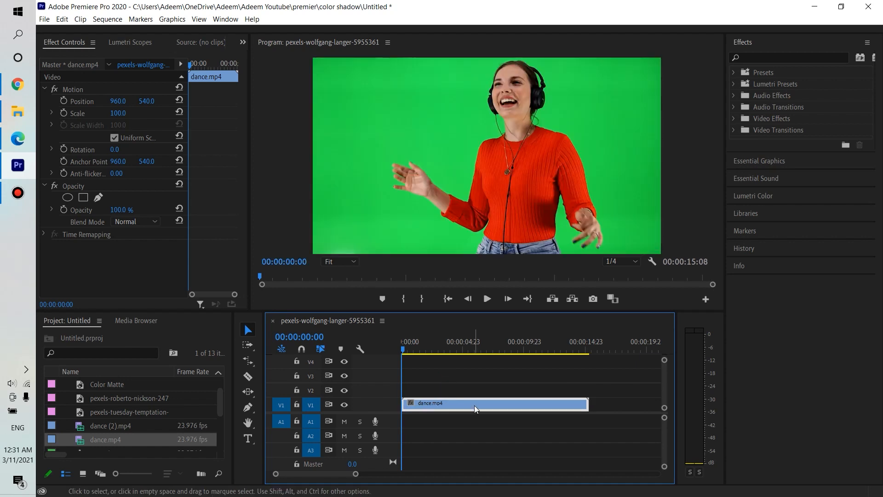
{"action": "left_click", "coordinate": [487, 299]}
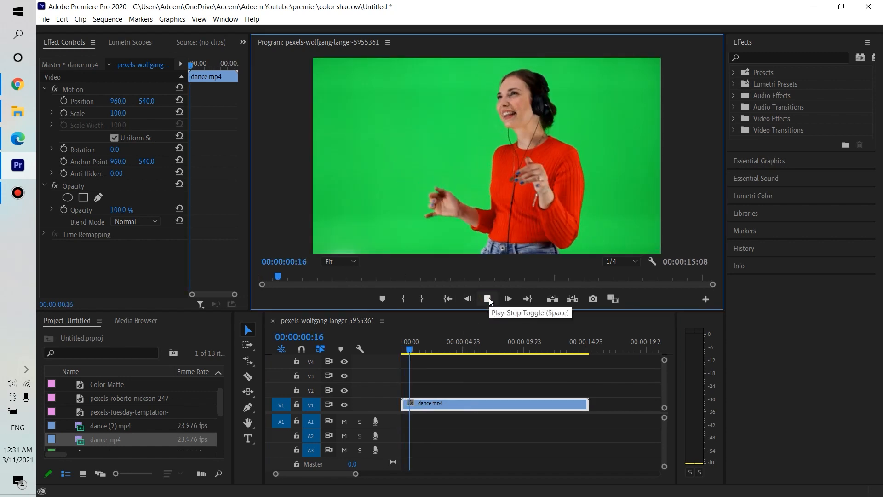
{"action": "left_click", "coordinate": [488, 299]}
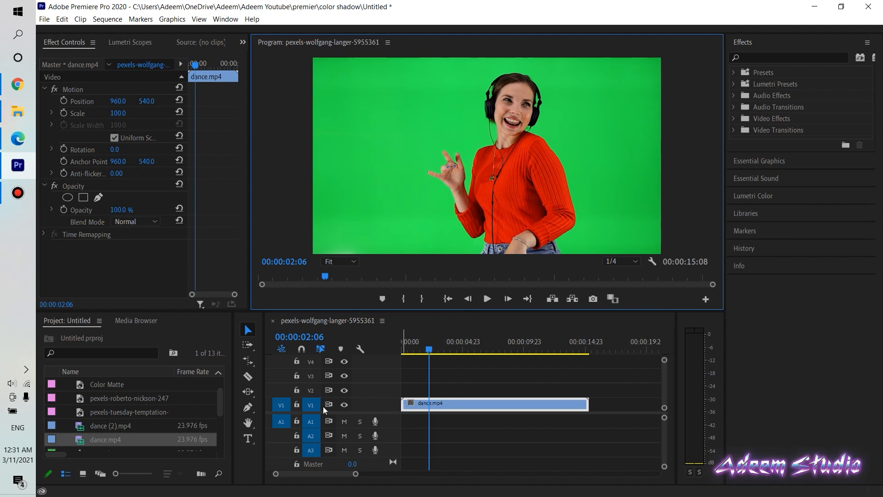
Step: Move the dance.mp4 clip up to track V2 and apply the Ultra Key effect to it
{"action": "left_click_drag", "start_coordinate": [441, 407], "coordinate": [440, 391]}
{"action": "left_click", "coordinate": [437, 405]}
{"action": "left_click", "coordinate": [773, 57]}
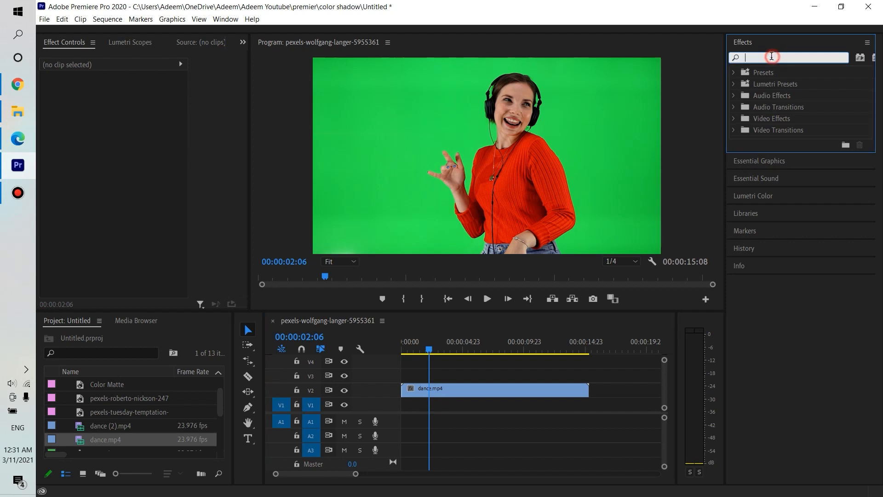
{"action": "type", "text": "ultra"}
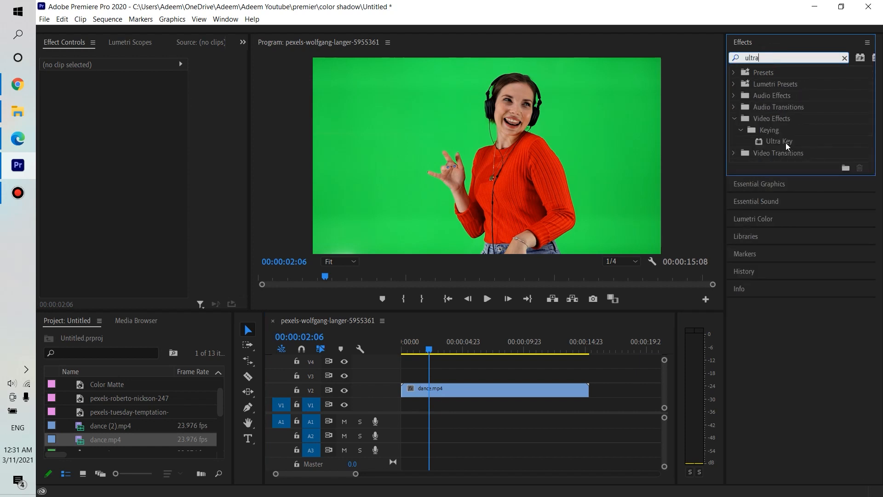
{"action": "left_click_drag", "start_coordinate": [786, 145], "coordinate": [484, 392]}
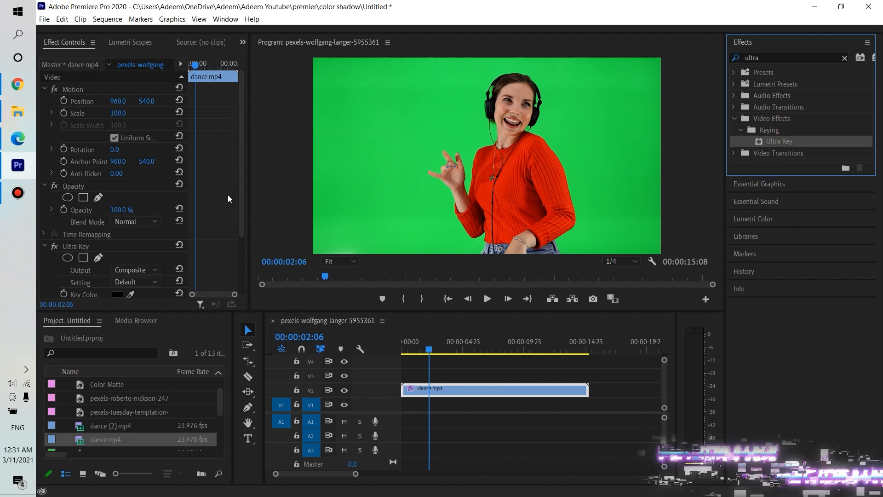
Step: Sample the green background as the Ultra Key key color and set the Matte Cleanup choke to 90
{"action": "left_click_drag", "start_coordinate": [241, 197], "coordinate": [241, 255]}
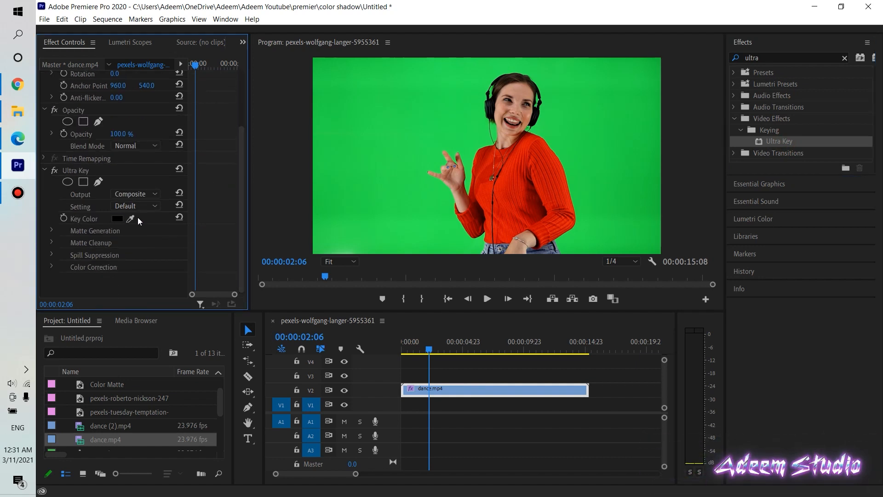
{"action": "left_click", "coordinate": [378, 132]}
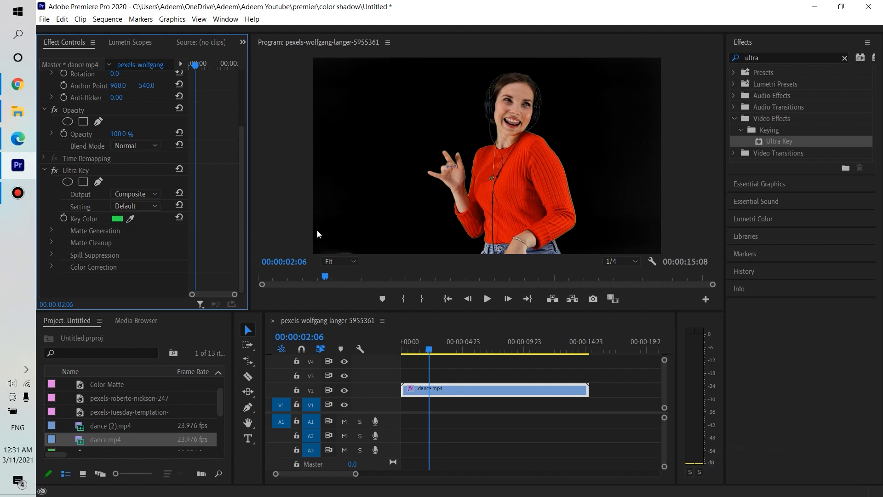
{"action": "left_click", "coordinate": [52, 243]}
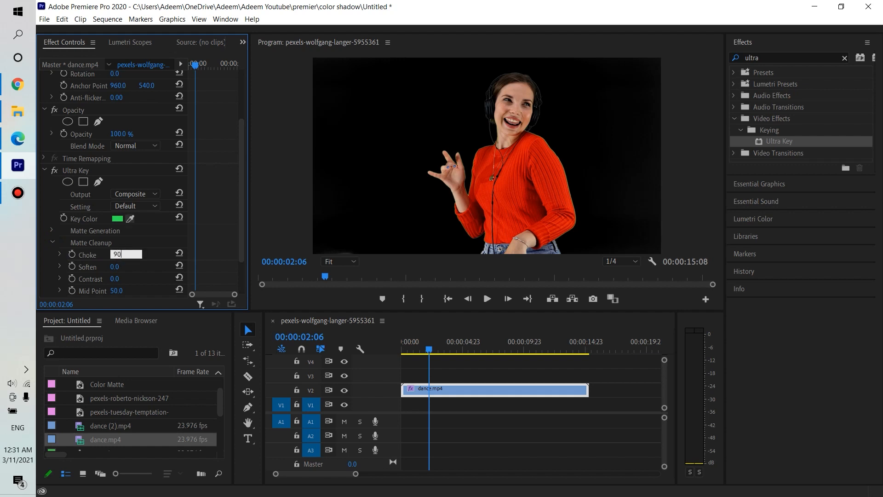
{"action": "key", "text": "Return"}
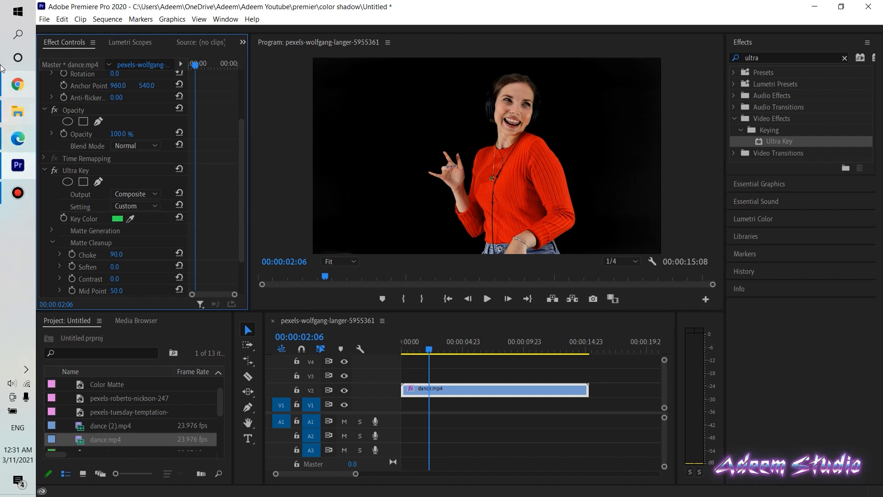
Step: Add the night city image pexels-roberto-nickson-2478248.jpg to track V1 beneath the dance clip, matching the clip's length
{"action": "mouse_move", "coordinate": [17, 112]}
{"action": "left_click", "coordinate": [123, 139]}
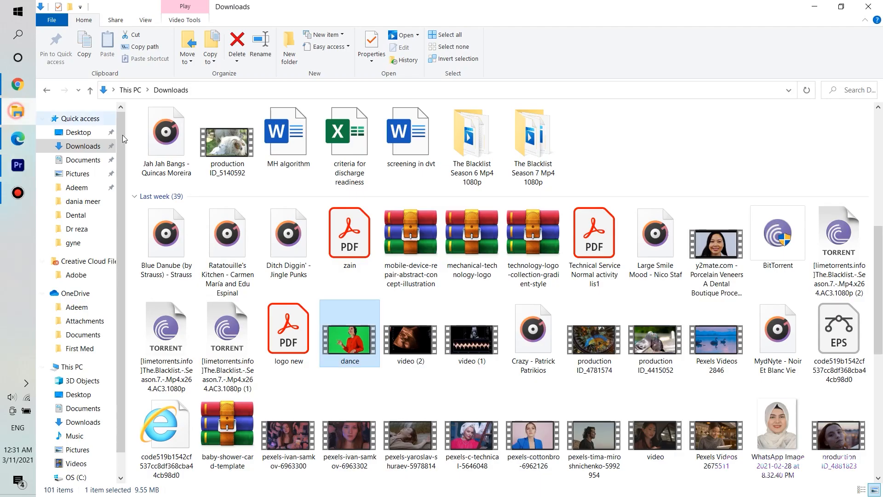
{"action": "scroll", "coordinate": [308, 200], "scroll_direction": "up", "scroll_amount": 5}
{"action": "left_click_drag", "start_coordinate": [165, 308], "coordinate": [588, 419]}
{"action": "left_click", "coordinate": [554, 428]}
{"action": "left_click", "coordinate": [491, 394]}
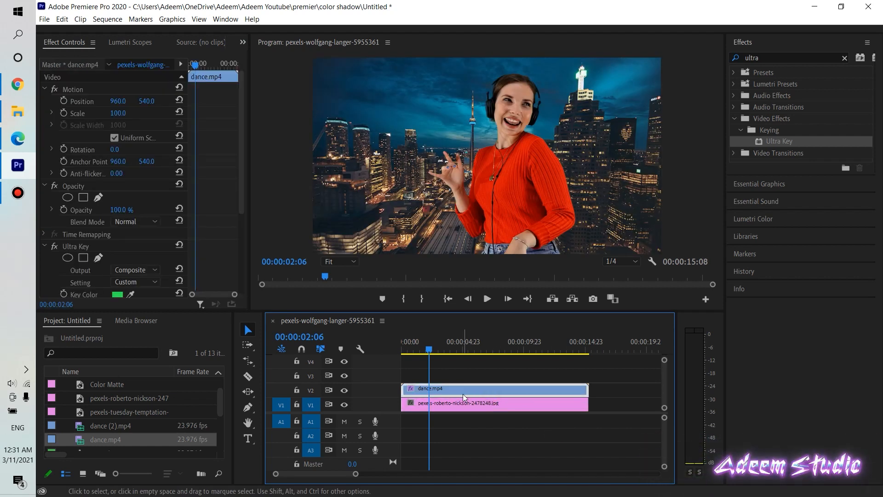
Step: Duplicate the keyed dance clip onto track V3 and nest the V2 copy under the default sequence name
{"action": "left_click_drag", "start_coordinate": [454, 391], "coordinate": [453, 378]}
{"action": "left_click", "coordinate": [448, 392]}
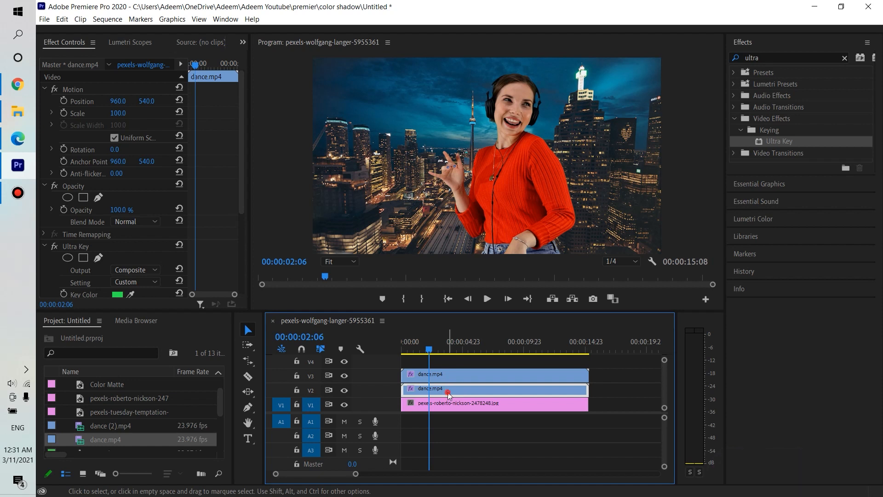
{"action": "right_click", "coordinate": [449, 394]}
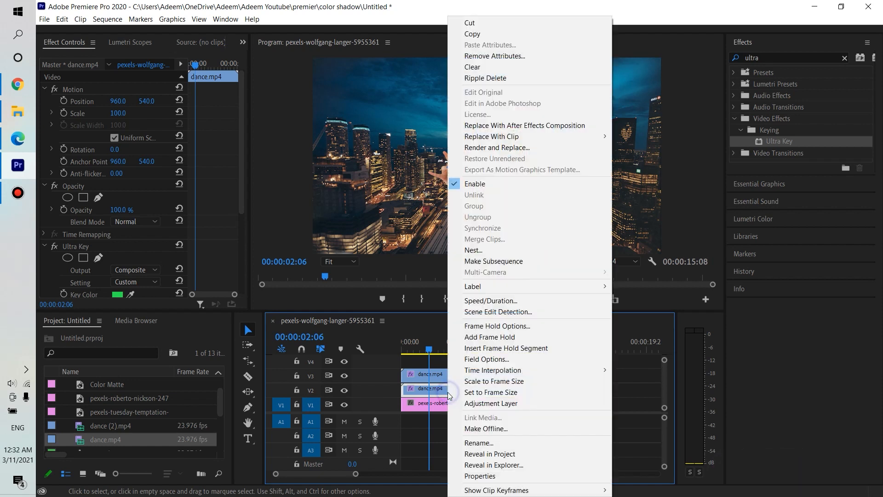
{"action": "left_click", "coordinate": [474, 251]}
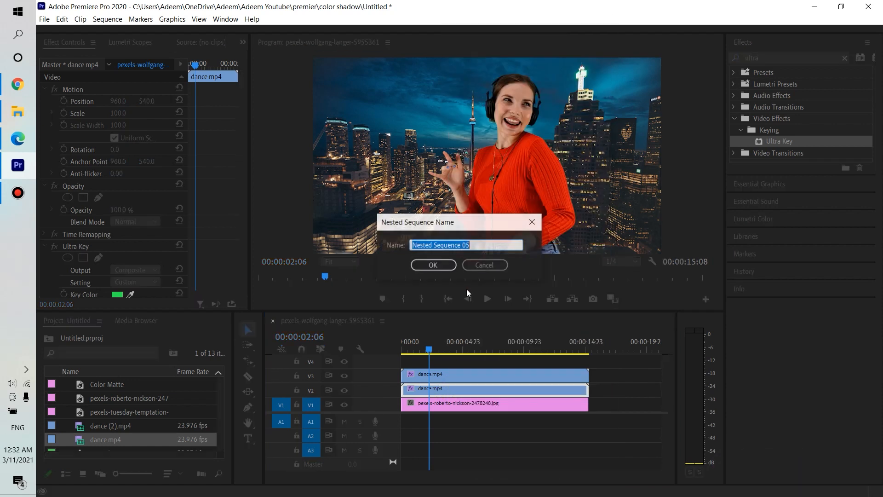
{"action": "left_click", "coordinate": [430, 264]}
{"action": "left_click", "coordinate": [455, 419]}
{"action": "left_click", "coordinate": [439, 393]}
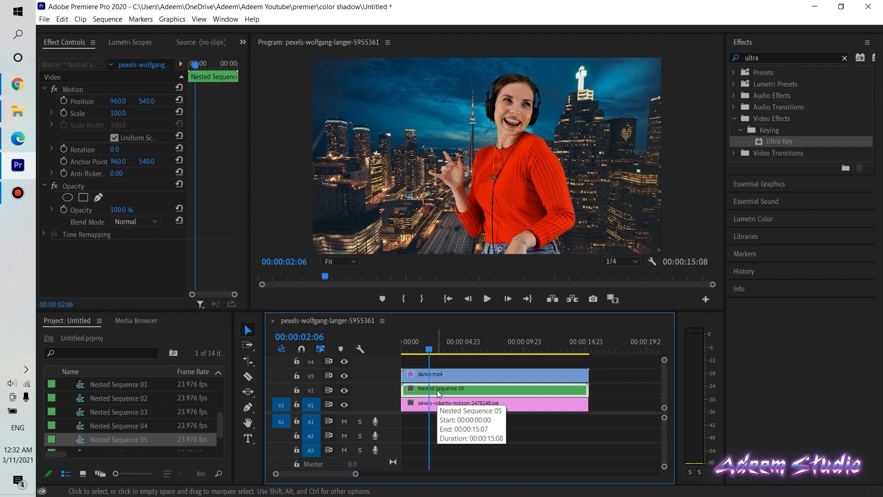
Step: Open the nested sequence and move its dance.mp4 clip down to track V1
{"action": "double_click", "coordinate": [438, 392]}
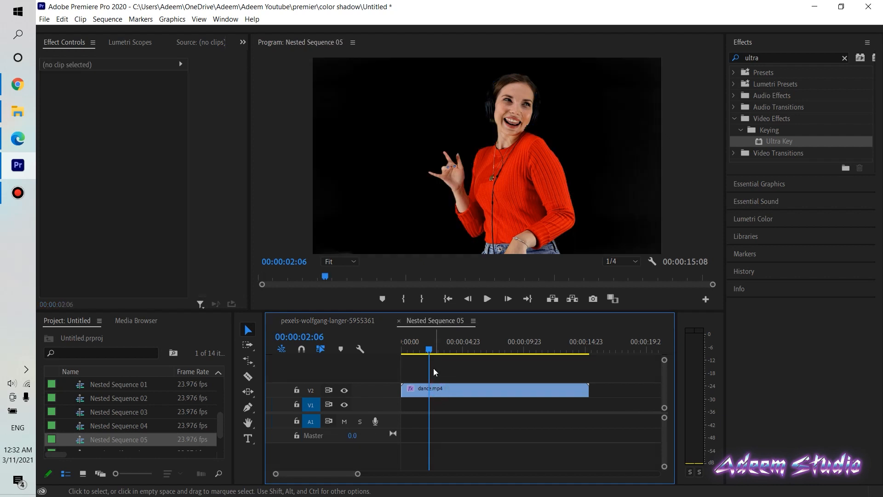
{"action": "left_click", "coordinate": [441, 392]}
{"action": "left_click_drag", "start_coordinate": [441, 392], "coordinate": [442, 405]}
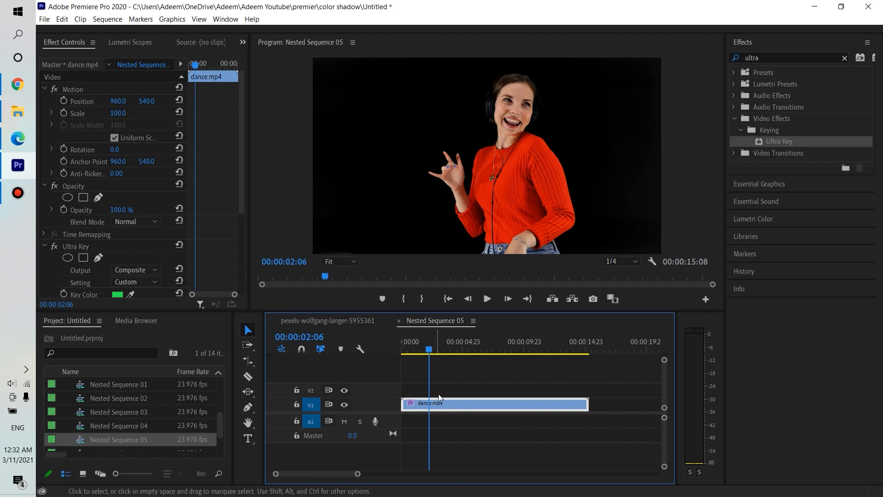
{"action": "left_click", "coordinate": [440, 396]}
{"action": "left_click", "coordinate": [438, 403]}
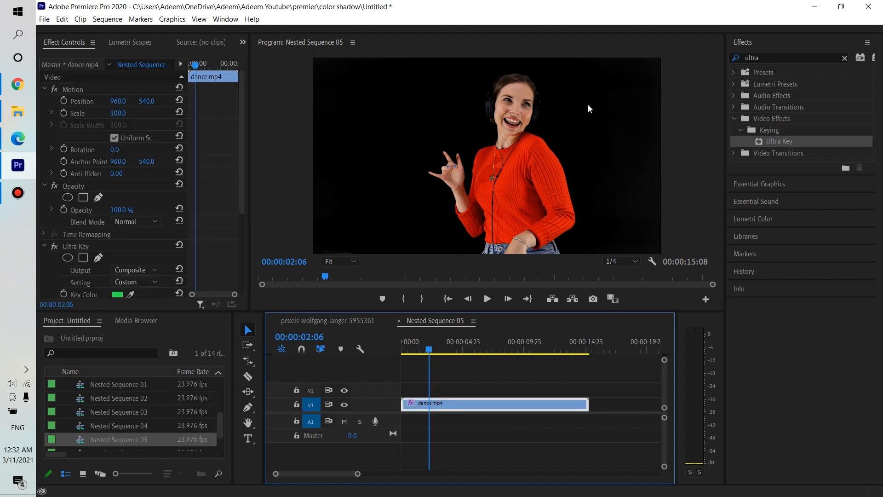
Step: Find the Echo video effect and apply it to the dance.mp4 clip in the nested sequence
{"action": "double_click", "coordinate": [768, 58]}
{"action": "type", "text": "e"}
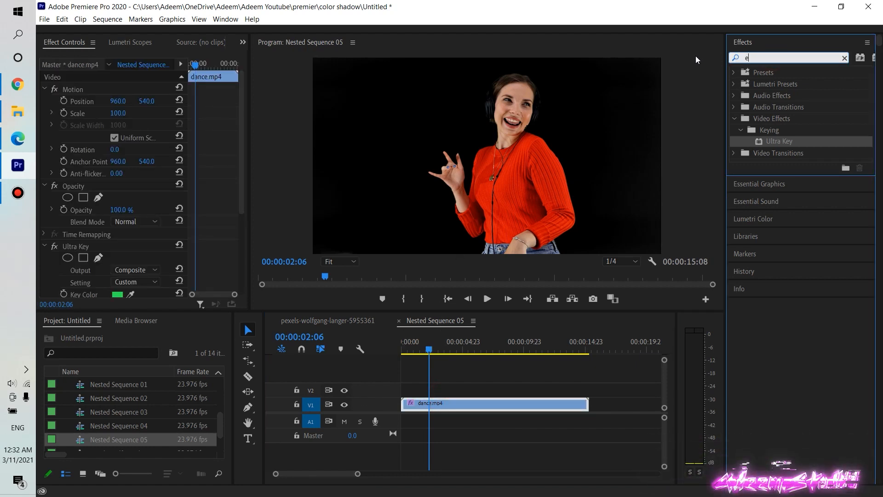
{"action": "type", "text": "cho"}
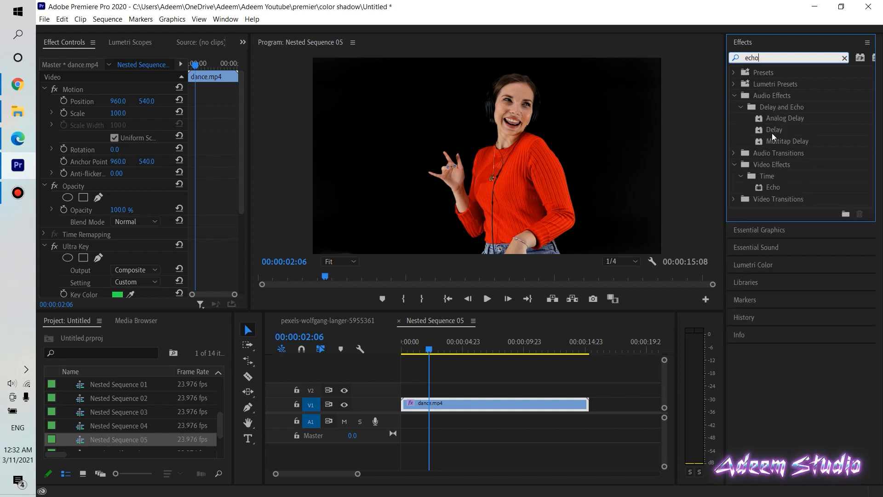
{"action": "left_click", "coordinate": [773, 189]}
{"action": "left_click_drag", "start_coordinate": [518, 332], "coordinate": [517, 404]}
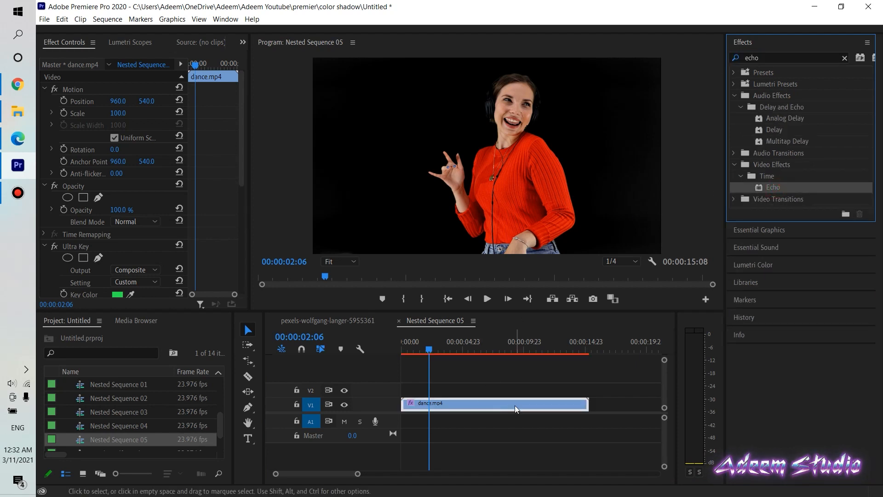
Step: Set the echo time of the clip's Echo effect to -0.055 seconds
{"action": "left_click_drag", "start_coordinate": [244, 171], "coordinate": [253, 303]}
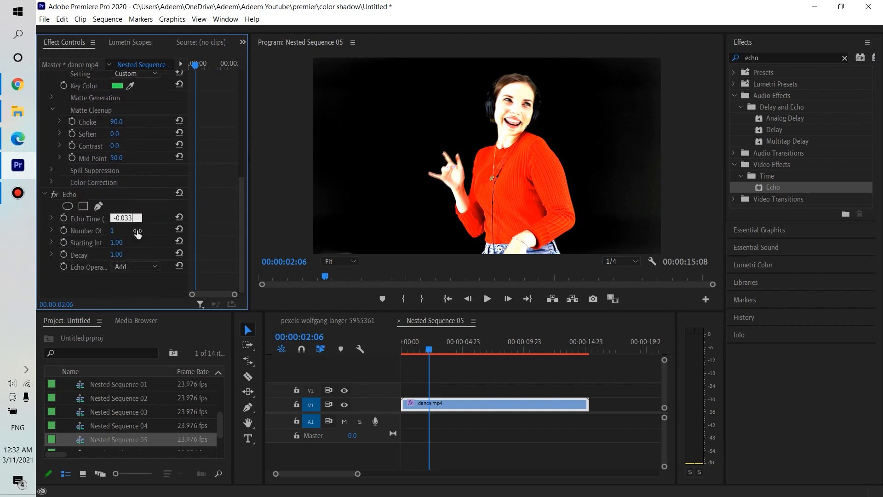
{"action": "type", "text": "55"}
{"action": "key", "text": "BackSpace"}
{"action": "key", "text": "BackSpace"}
{"action": "key", "text": "BackSpace"}
{"action": "key", "text": "BackSpace"}
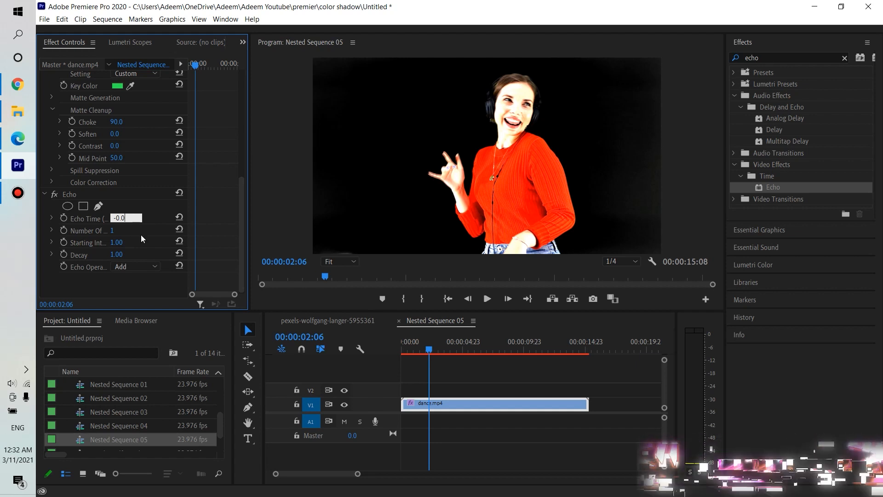
{"action": "type", "text": "55"}
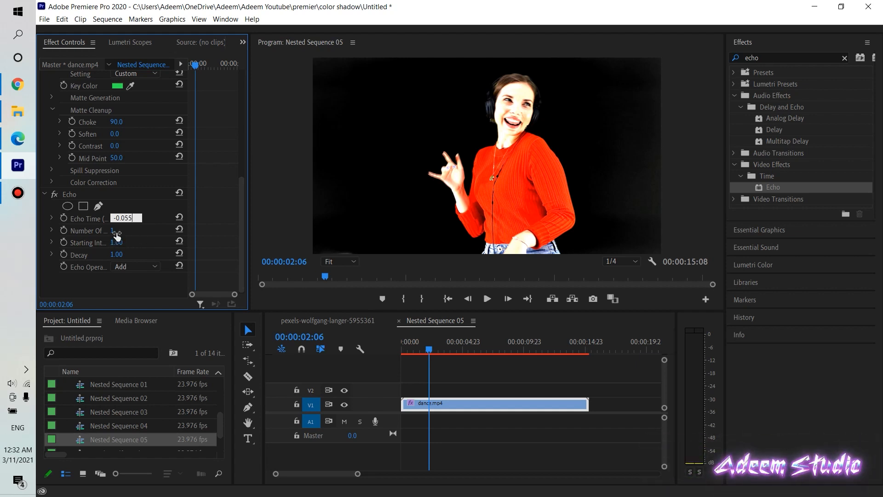
Step: Set the Echo effect's number of echoes to 8, decay to 0.90 and echo operator to Composite In Front
{"action": "left_click", "coordinate": [128, 226]}
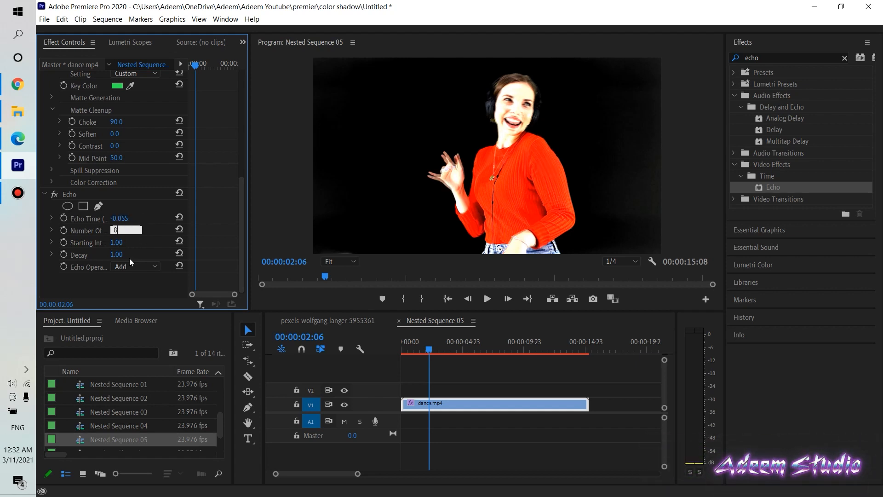
{"action": "type", "text": "0"}
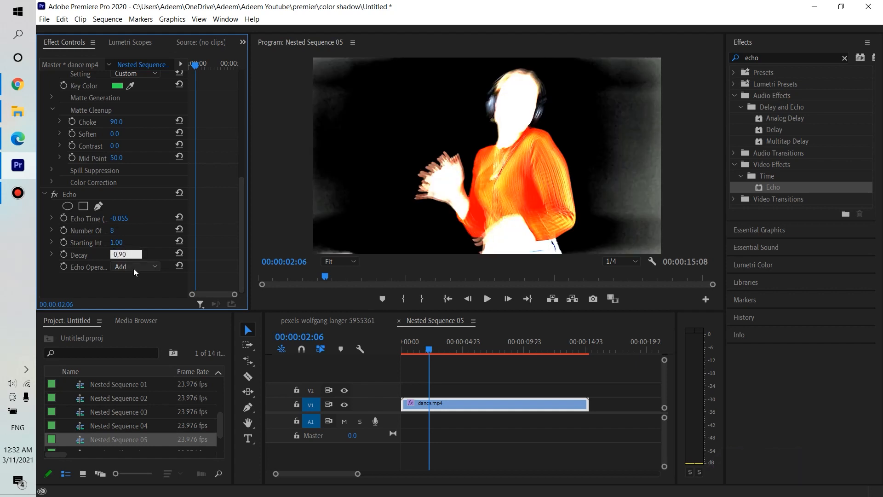
{"action": "type", "text": ".90"}
{"action": "left_click", "coordinate": [136, 270]}
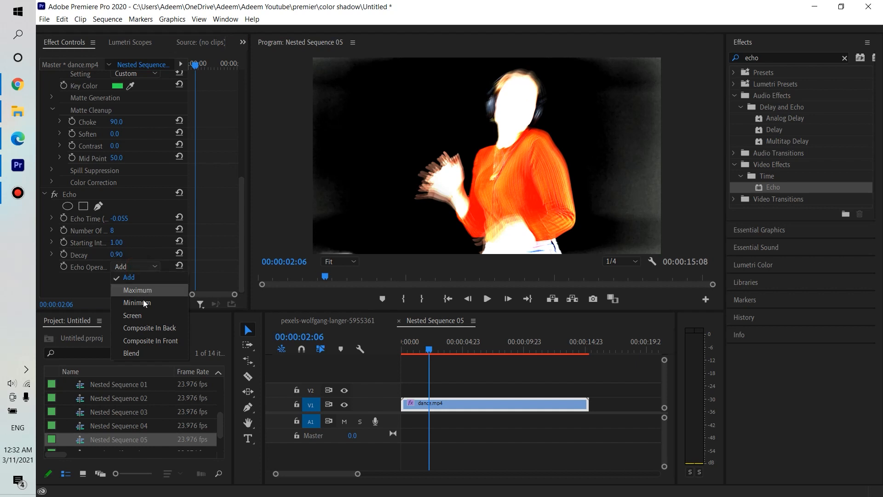
{"action": "left_click", "coordinate": [163, 341]}
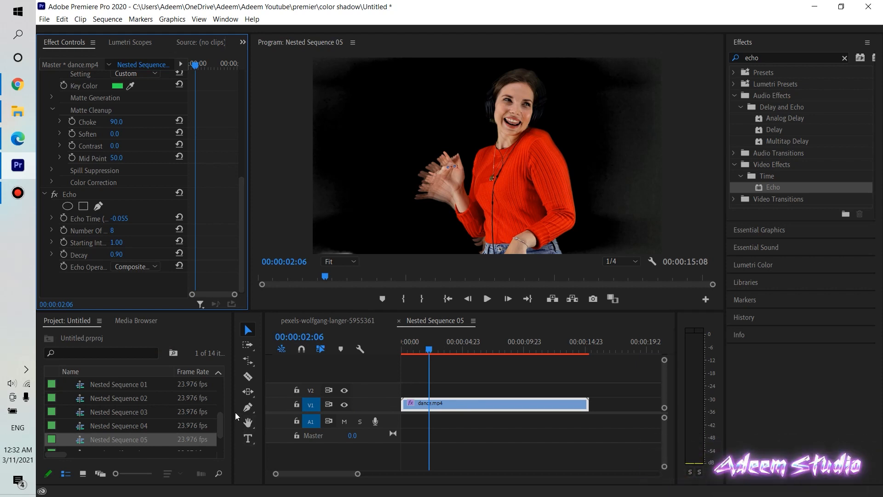
Step: Create a black 1920 × 1080 color matte at 23.976 fps and place it at the start of track V2 above the dance clip
{"action": "left_click_drag", "start_coordinate": [234, 411], "coordinate": [303, 422]}
{"action": "left_click", "coordinate": [270, 474]}
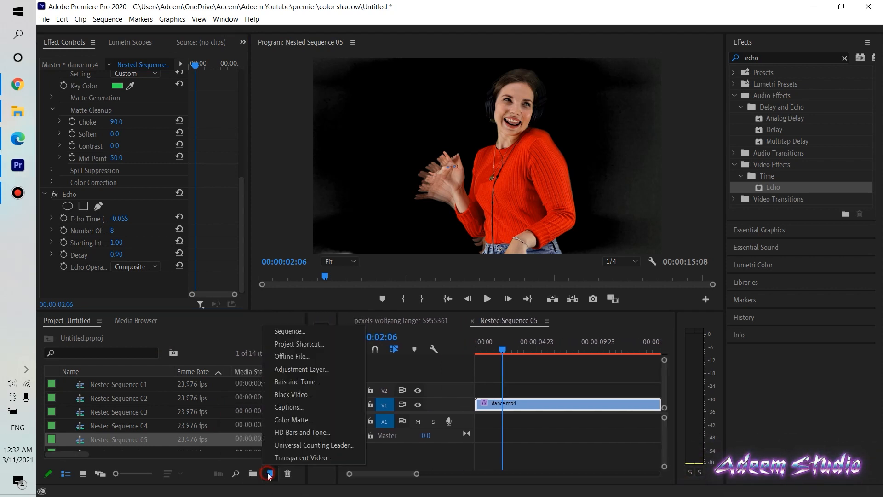
{"action": "left_click", "coordinate": [286, 420]}
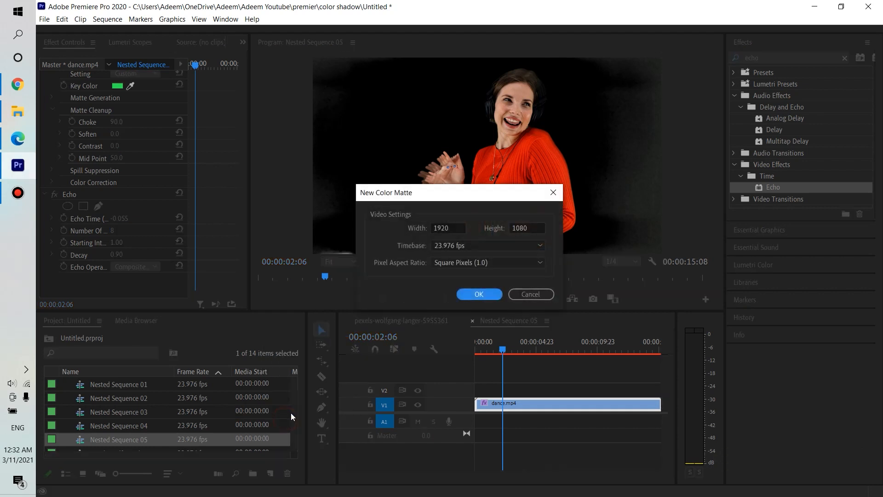
{"action": "left_click", "coordinate": [477, 296]}
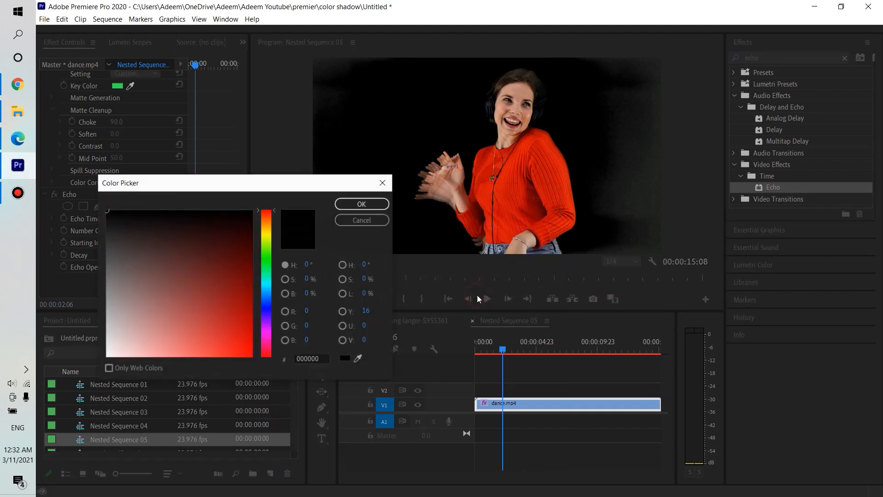
{"action": "left_click", "coordinate": [355, 205]}
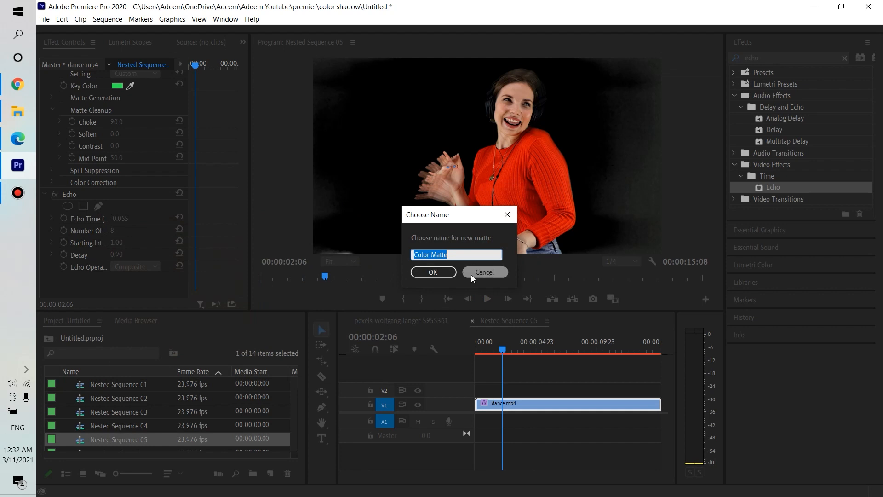
{"action": "left_click", "coordinate": [432, 272]}
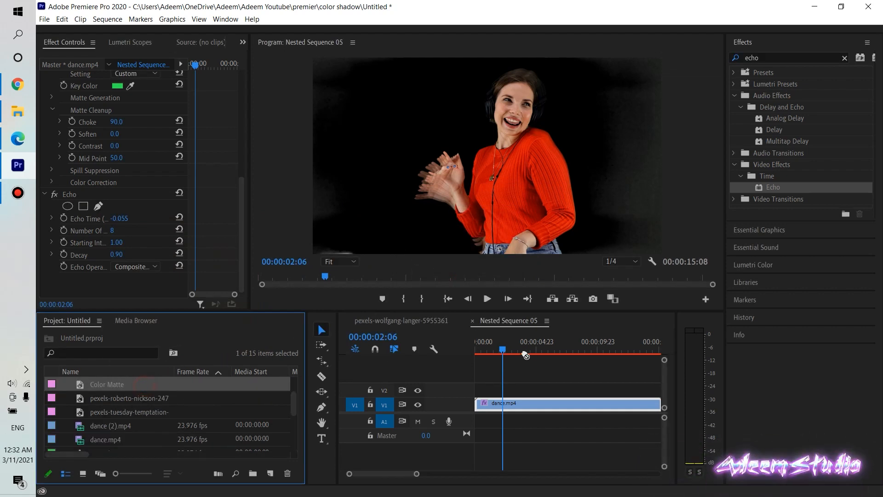
{"action": "left_click_drag", "start_coordinate": [526, 355], "coordinate": [506, 390]}
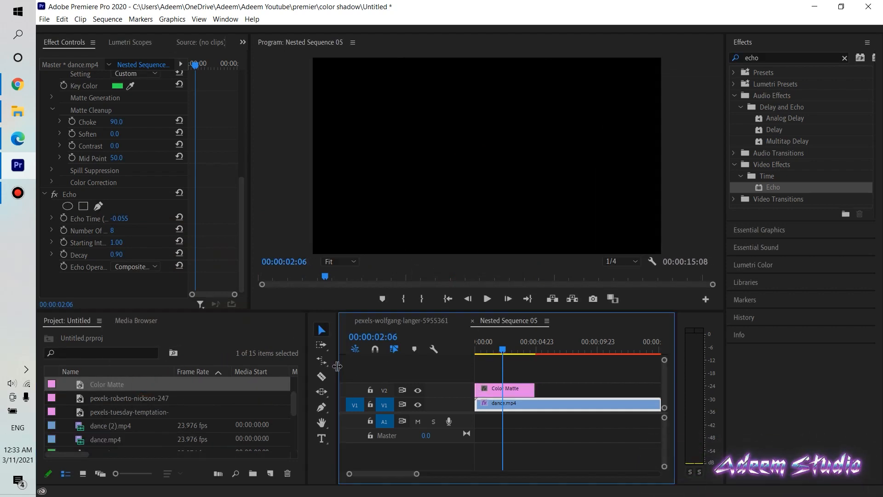
Step: Extend the color matte on V2 to the end of the dance.mp4 clip and turn on timeline snapping
{"action": "left_click_drag", "start_coordinate": [337, 365], "coordinate": [214, 366]}
{"action": "left_click_drag", "start_coordinate": [409, 389], "coordinate": [536, 413]}
{"action": "left_click", "coordinate": [586, 386]}
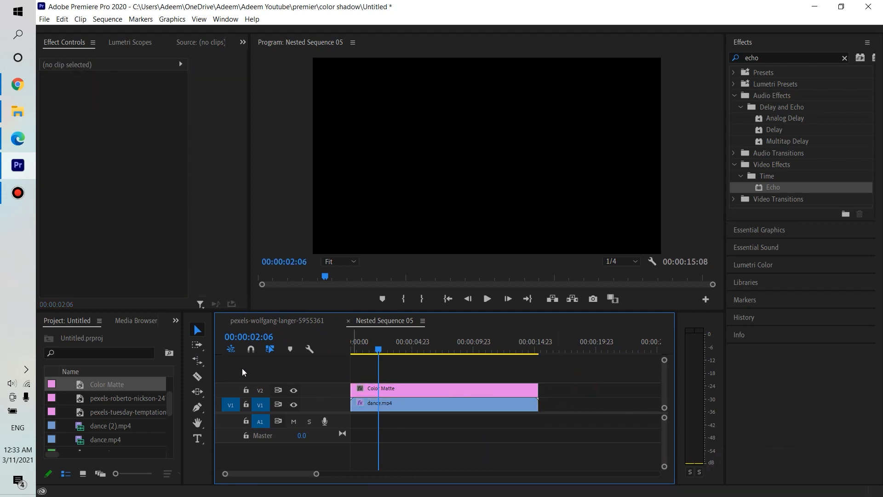
{"action": "left_click", "coordinate": [252, 350]}
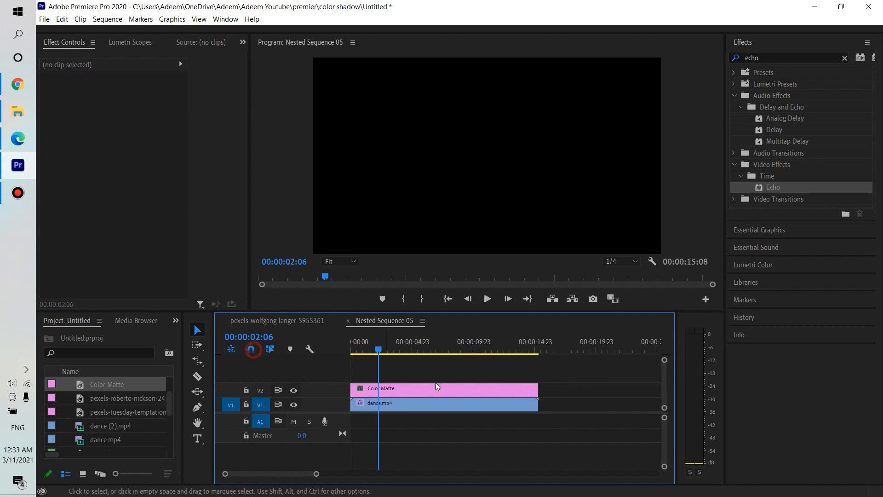
{"action": "left_click", "coordinate": [477, 396]}
{"action": "left_click", "coordinate": [569, 416]}
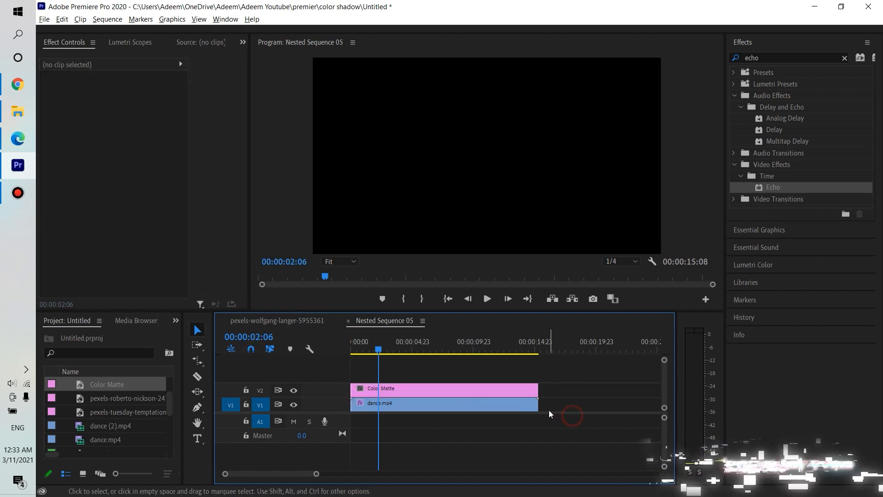
{"action": "scroll", "coordinate": [552, 397], "scroll_direction": "up", "scroll_amount": 2}
{"action": "scroll", "coordinate": [518, 404], "scroll_direction": "down", "scroll_amount": 2}
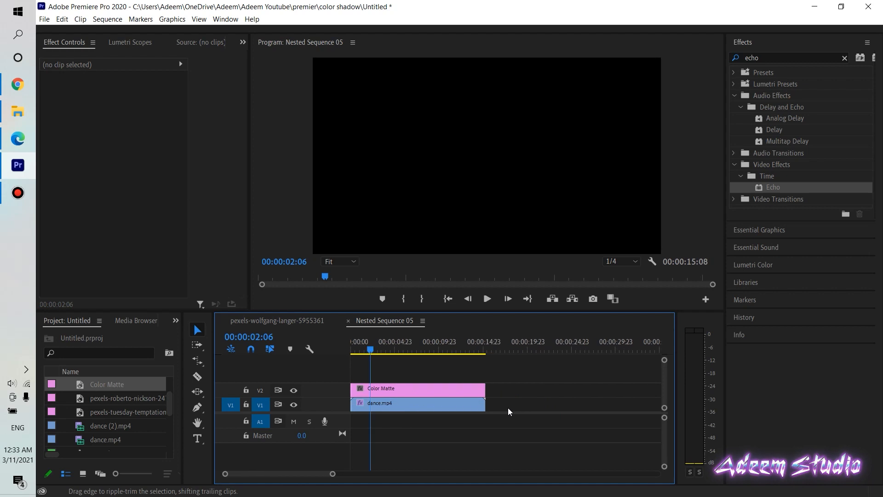
Step: Find the 4-Color Gradient effect and apply it to the color matte on V2
{"action": "left_click", "coordinate": [844, 58]}
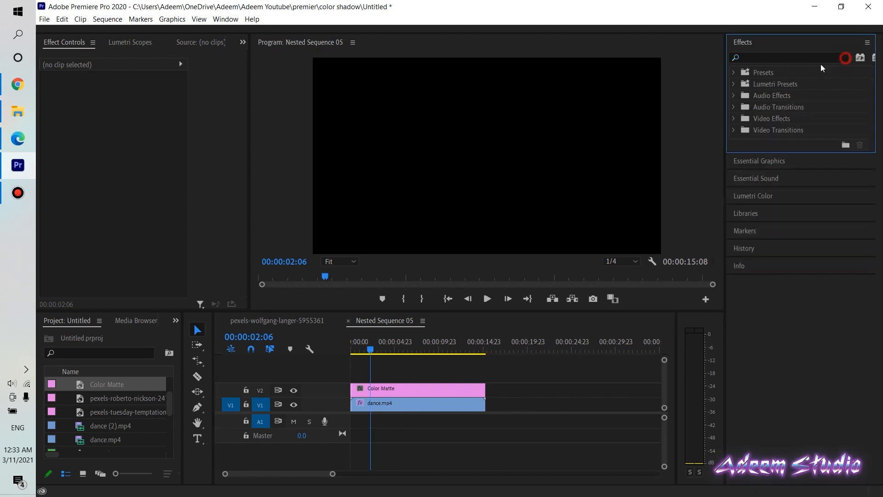
{"action": "left_click", "coordinate": [788, 59]}
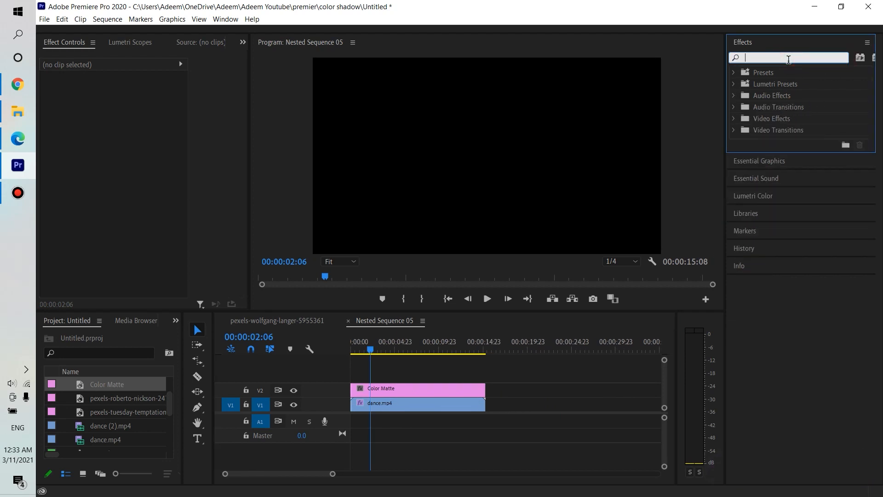
{"action": "type", "text": "4 color"}
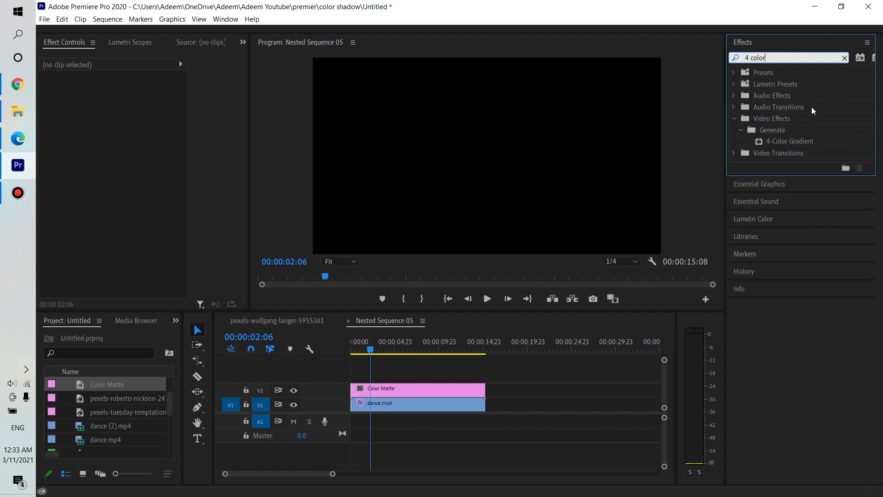
{"action": "left_click_drag", "start_coordinate": [800, 142], "coordinate": [388, 390]}
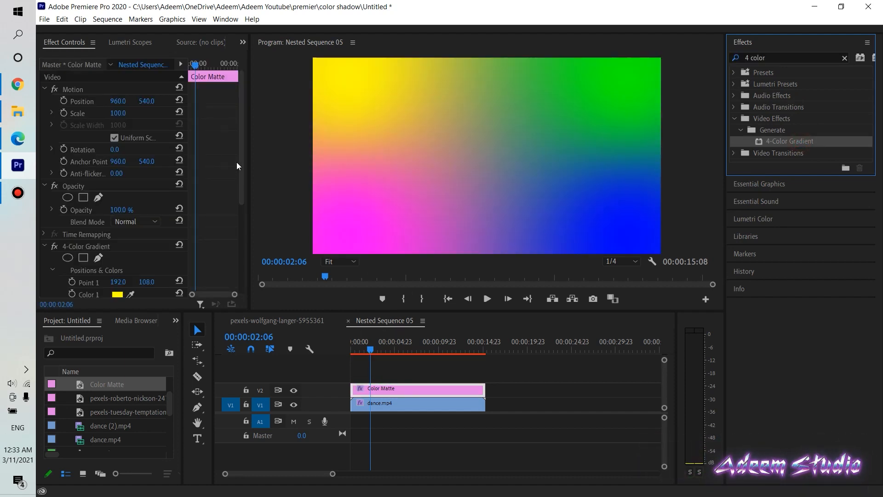
Step: Move the 4-Color Gradient points to about (757, 92), (643, 551), (909, 662) and (612, 906) for Points 1 to 4
{"action": "left_click_drag", "start_coordinate": [241, 164], "coordinate": [241, 238]}
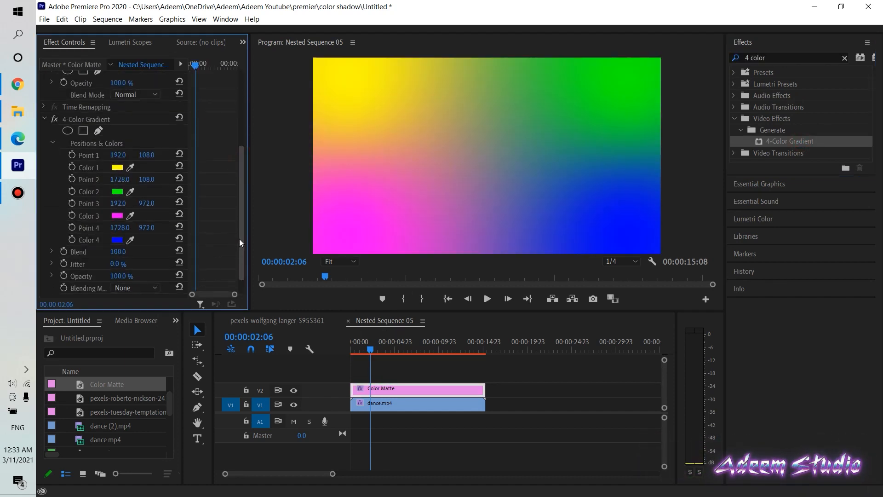
{"action": "left_click", "coordinate": [96, 122]}
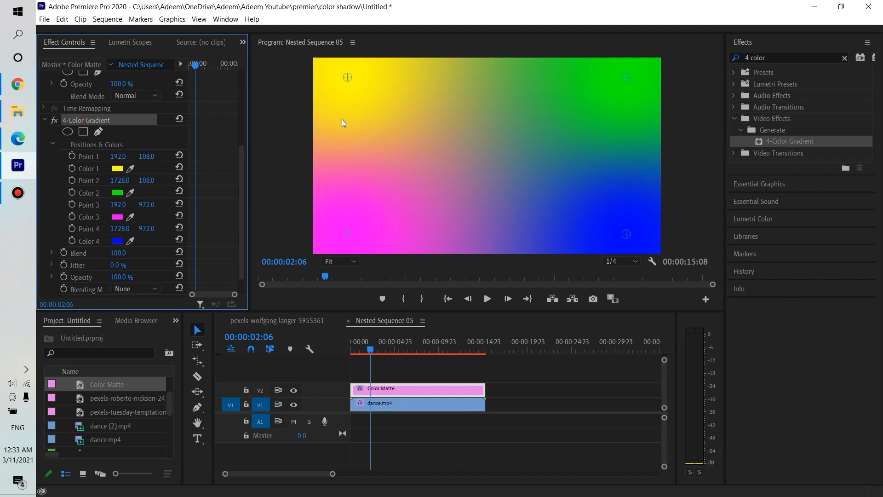
{"action": "left_click_drag", "start_coordinate": [348, 78], "coordinate": [439, 69]}
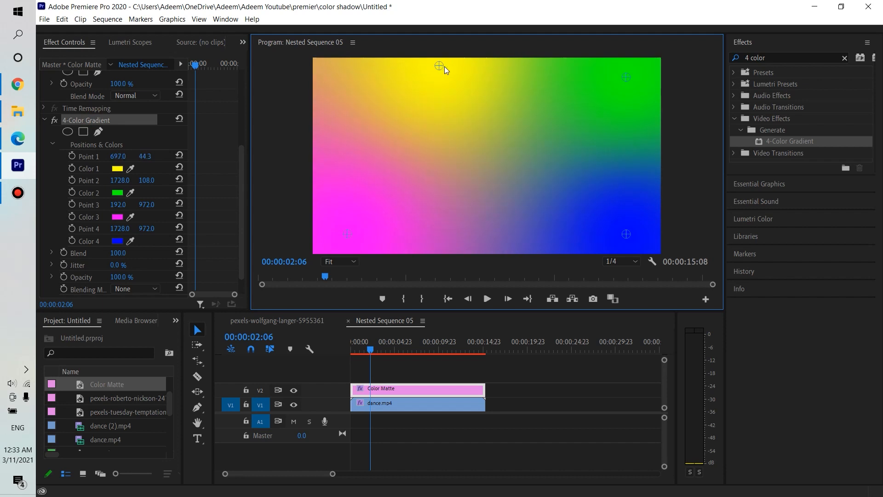
{"action": "left_click_drag", "start_coordinate": [626, 78], "coordinate": [401, 127]}
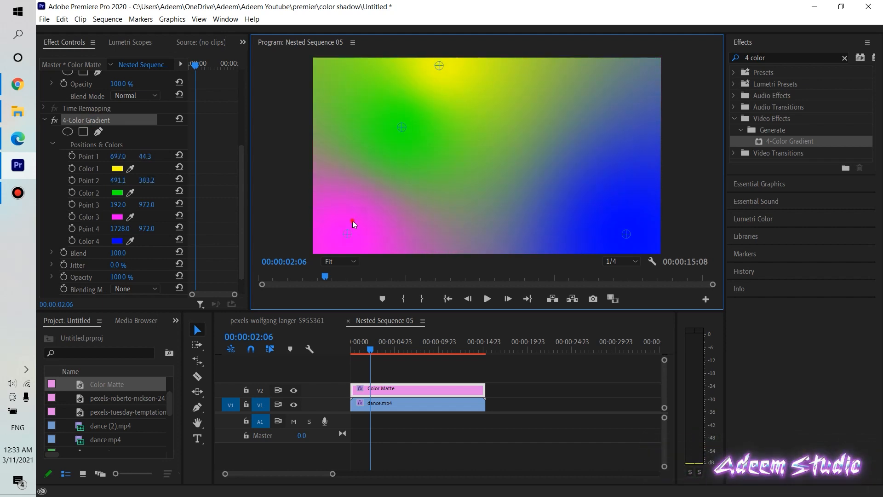
{"action": "left_click_drag", "start_coordinate": [348, 233], "coordinate": [465, 161]}
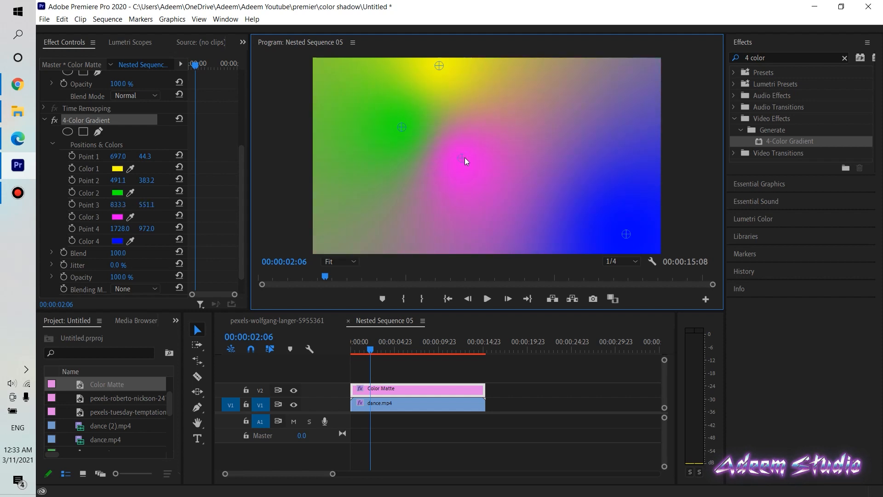
{"action": "left_click_drag", "start_coordinate": [625, 235], "coordinate": [418, 221]}
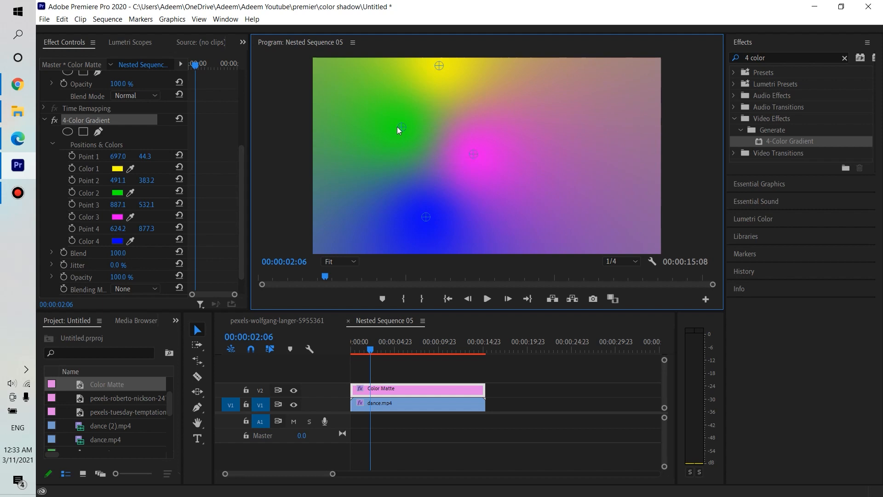
{"action": "mouse_move", "coordinate": [440, 66]}
{"action": "left_mouse_down"}
{"action": "mouse_move", "coordinate": [470, 84]}
{"action": "mouse_move", "coordinate": [449, 74]}
{"action": "left_mouse_up"}
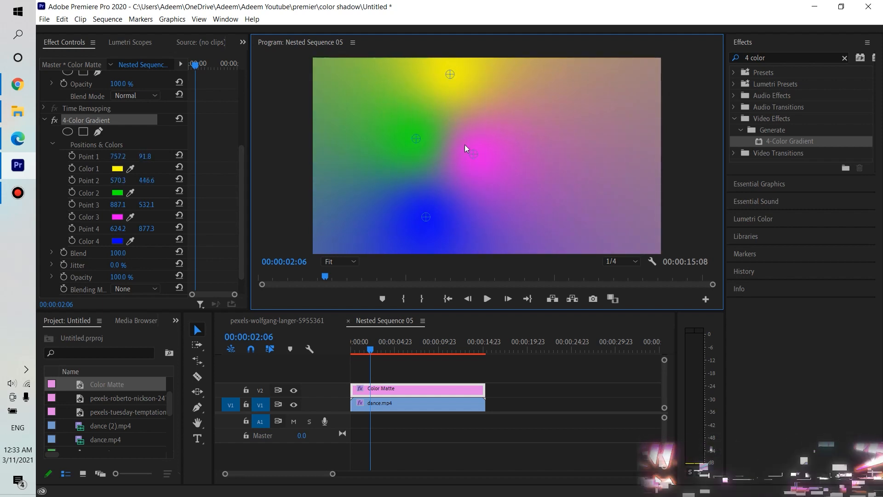
{"action": "left_click_drag", "start_coordinate": [416, 139], "coordinate": [410, 130]}
{"action": "left_click_drag", "start_coordinate": [473, 155], "coordinate": [476, 184]}
{"action": "left_click_drag", "start_coordinate": [425, 224], "coordinate": [415, 199]}
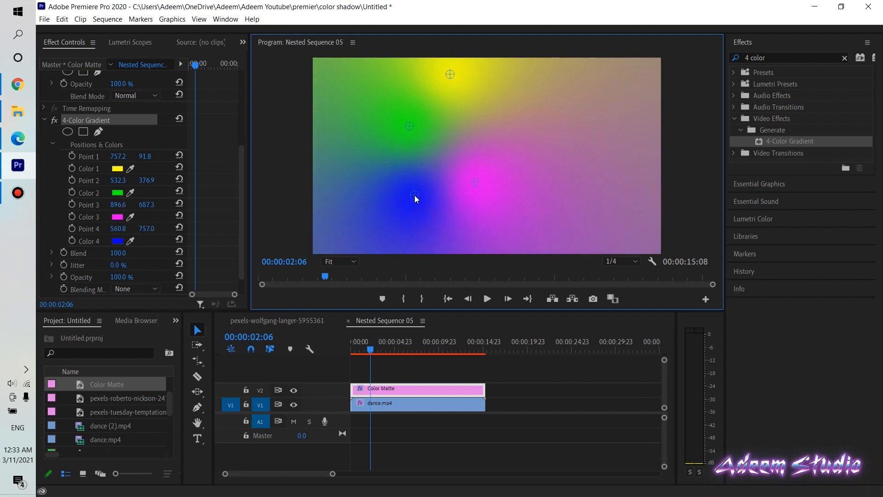
{"action": "left_click_drag", "start_coordinate": [409, 126], "coordinate": [417, 134]}
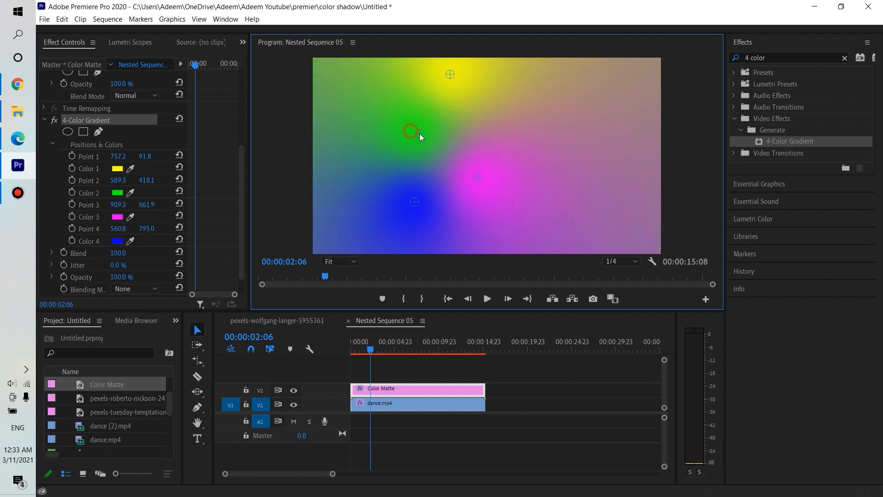
{"action": "left_click_drag", "start_coordinate": [414, 203], "coordinate": [424, 222]}
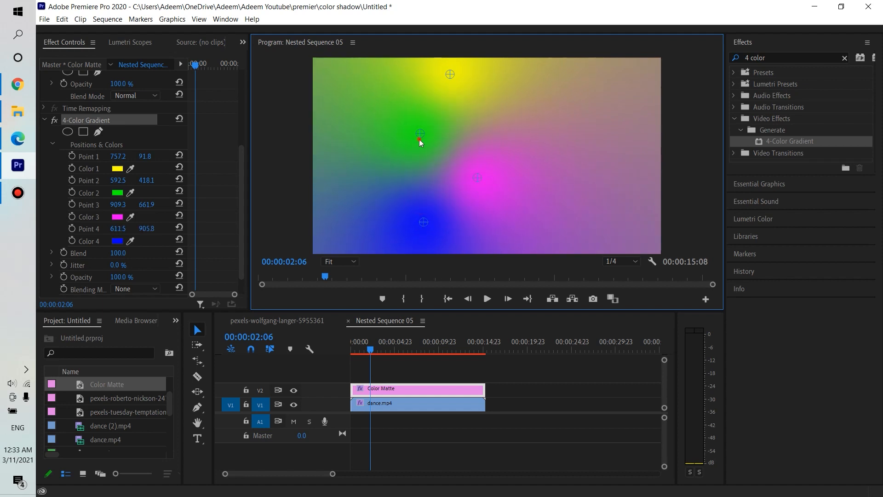
{"action": "left_click_drag", "start_coordinate": [420, 134], "coordinate": [430, 158]}
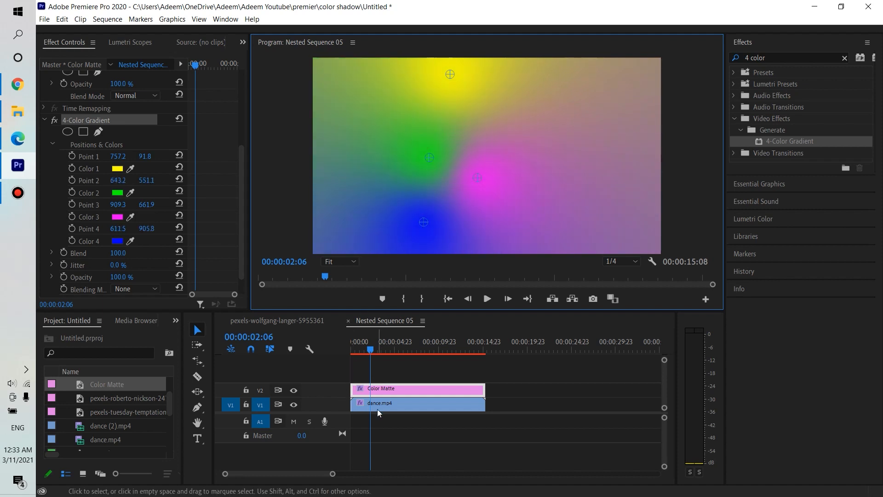
{"action": "left_click", "coordinate": [411, 378]}
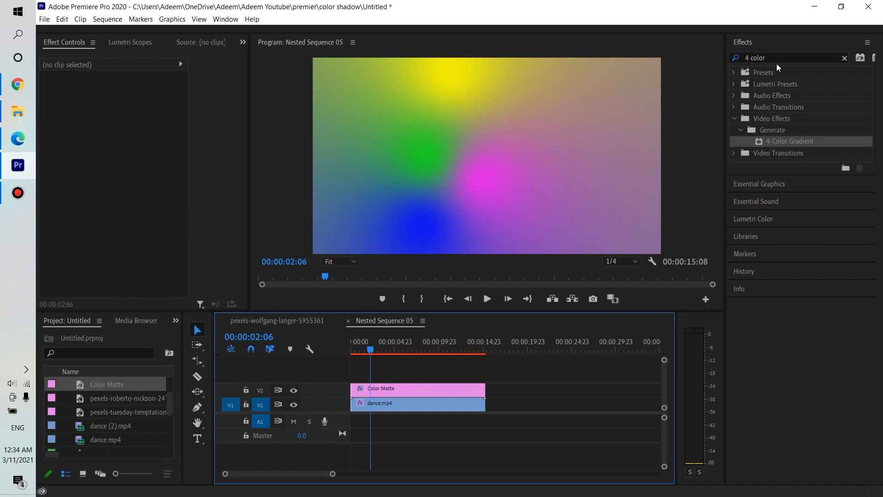
Step: Duplicate the dance.mp4 clip from V1 onto V3, directly above the color matte
{"action": "left_click", "coordinate": [387, 395]}
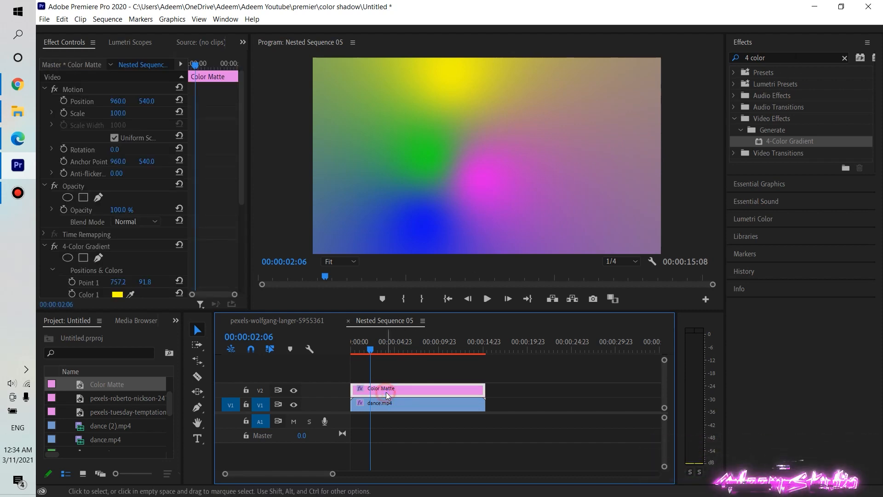
{"action": "left_click", "coordinate": [392, 407]}
{"action": "left_click_drag", "start_coordinate": [393, 410], "coordinate": [387, 376]}
{"action": "left_click", "coordinate": [387, 376]}
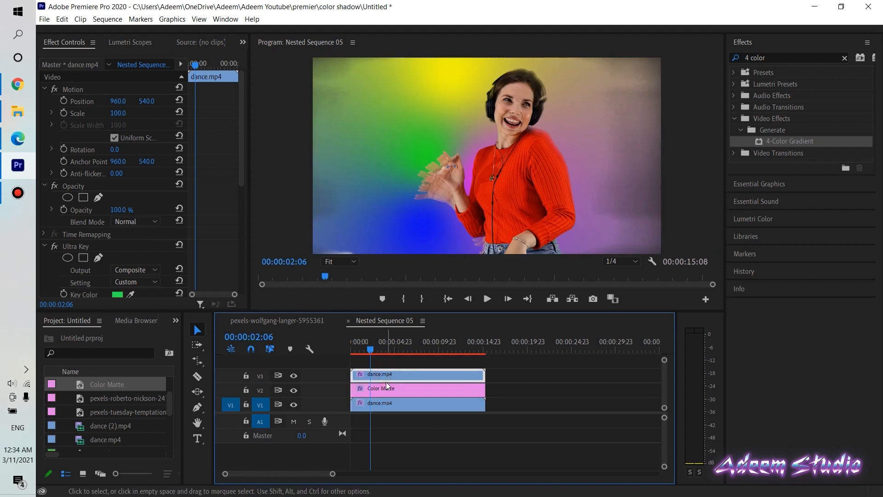
Step: Find the Track Matte Key effect and apply it to the color matte on V2
{"action": "left_click", "coordinate": [388, 393]}
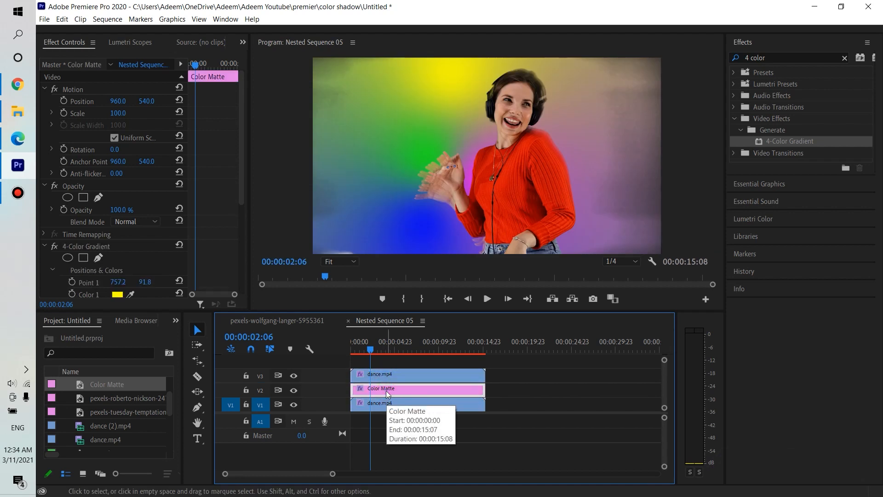
{"action": "left_click", "coordinate": [775, 57]}
{"action": "type", "text": "track"}
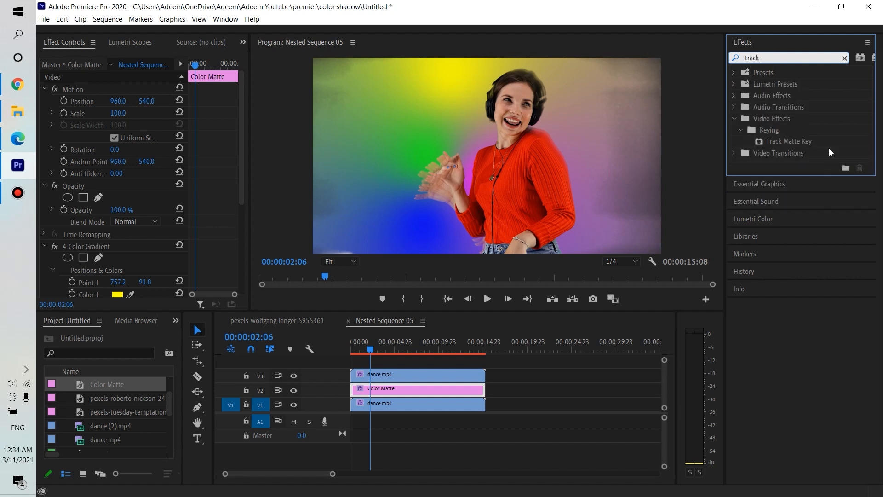
{"action": "left_click_drag", "start_coordinate": [801, 145], "coordinate": [405, 394]}
Step: Set the Track Matte Key's matte to Video 3 and play back part of the nested sequence
{"action": "left_click_drag", "start_coordinate": [243, 174], "coordinate": [256, 305]}
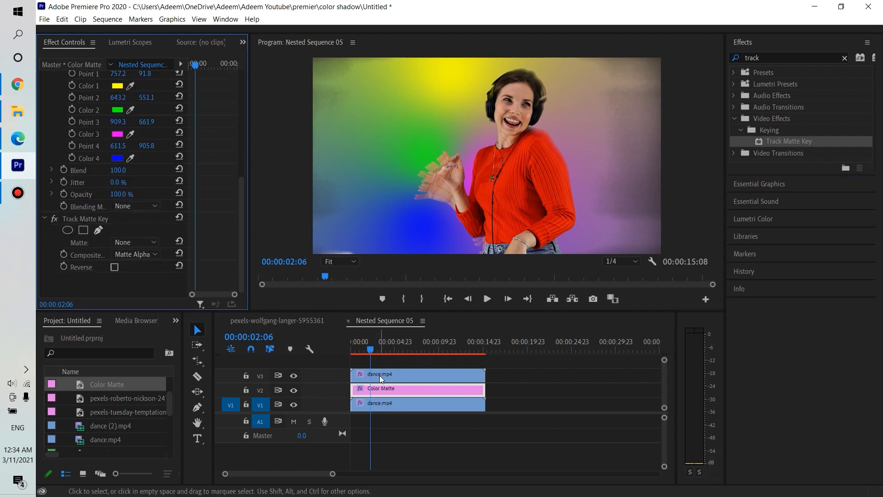
{"action": "left_click", "coordinate": [85, 223]}
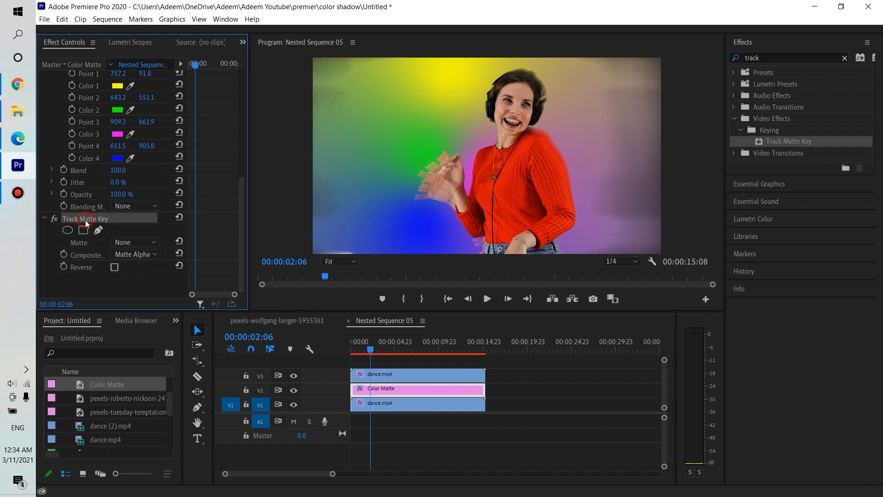
{"action": "left_click", "coordinate": [141, 258]}
{"action": "left_click", "coordinate": [139, 254]}
{"action": "left_click", "coordinate": [139, 243]}
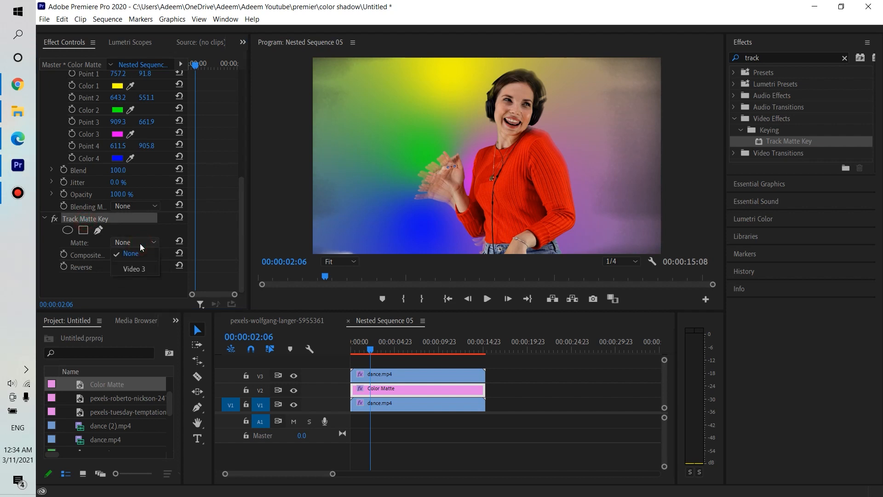
{"action": "left_click", "coordinate": [141, 269]}
{"action": "left_click", "coordinate": [487, 298]}
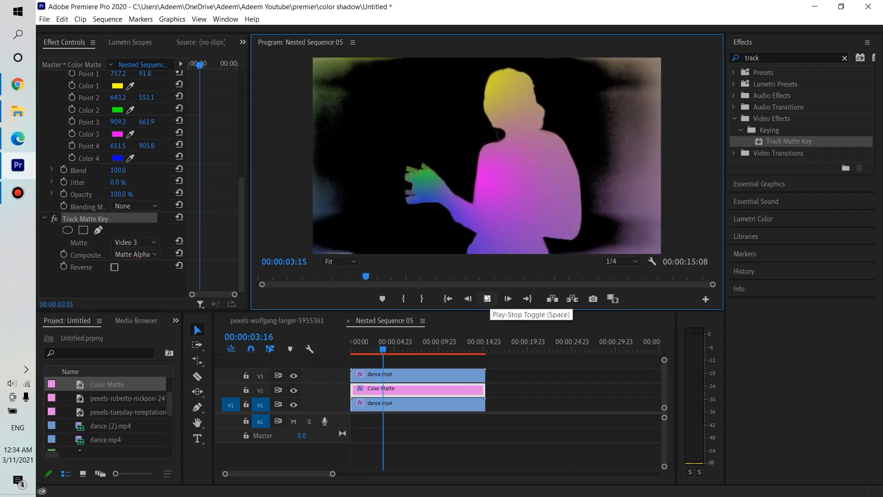
{"action": "left_click", "coordinate": [487, 299]}
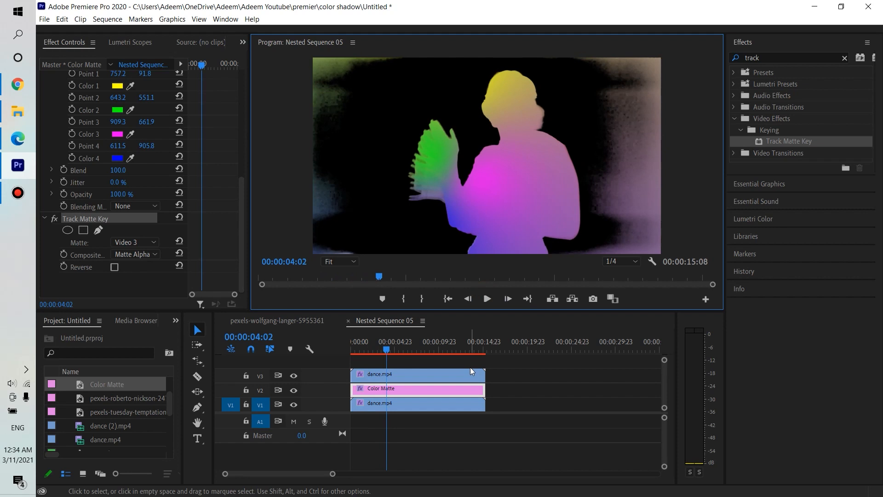
Step: Duplicate the dance.mp4 clip from V1 onto V4 and set the copy's blend mode to Screen
{"action": "left_click", "coordinate": [389, 403]}
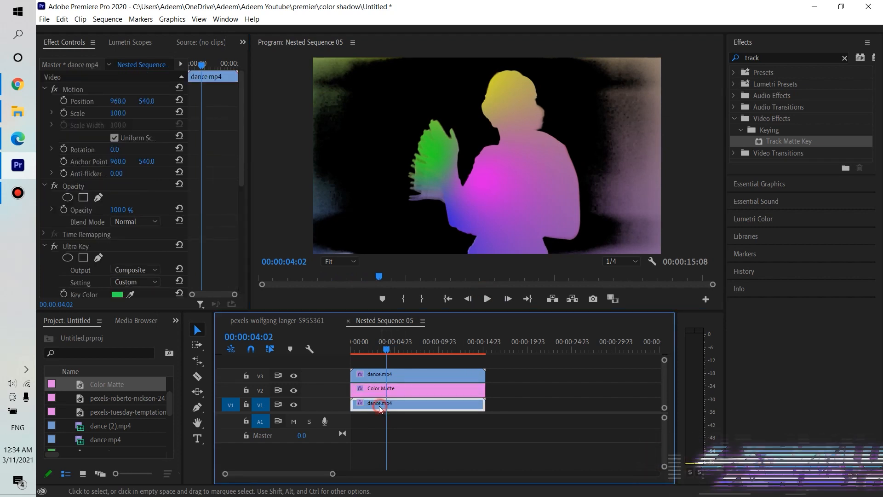
{"action": "left_click_drag", "start_coordinate": [373, 409], "coordinate": [375, 361]}
{"action": "left_click", "coordinate": [375, 361]}
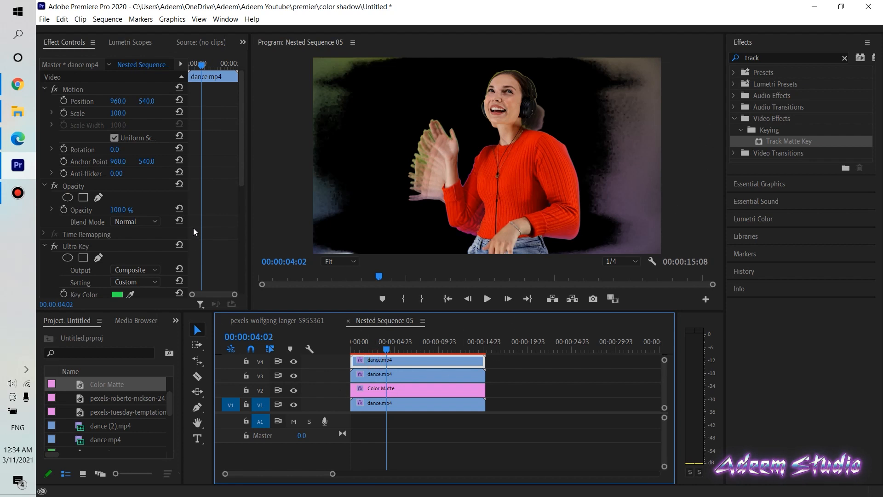
{"action": "left_click", "coordinate": [134, 222]}
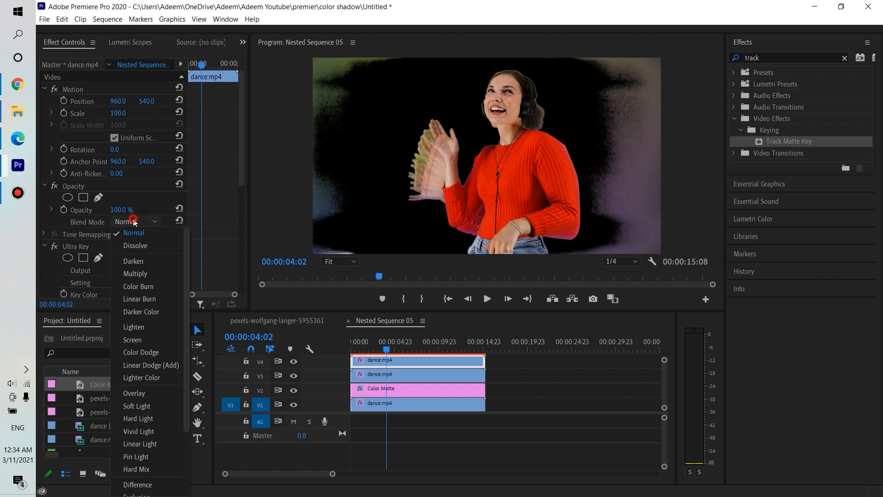
{"action": "left_click", "coordinate": [141, 339]}
Step: Remove the Echo effect from the dance.mp4 copy on V4
{"action": "left_click_drag", "start_coordinate": [243, 169], "coordinate": [241, 258]}
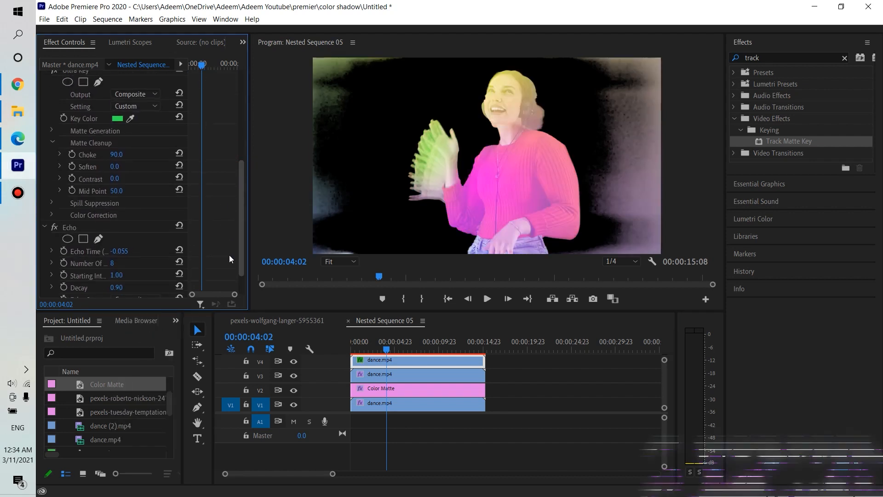
{"action": "left_click", "coordinate": [67, 228]}
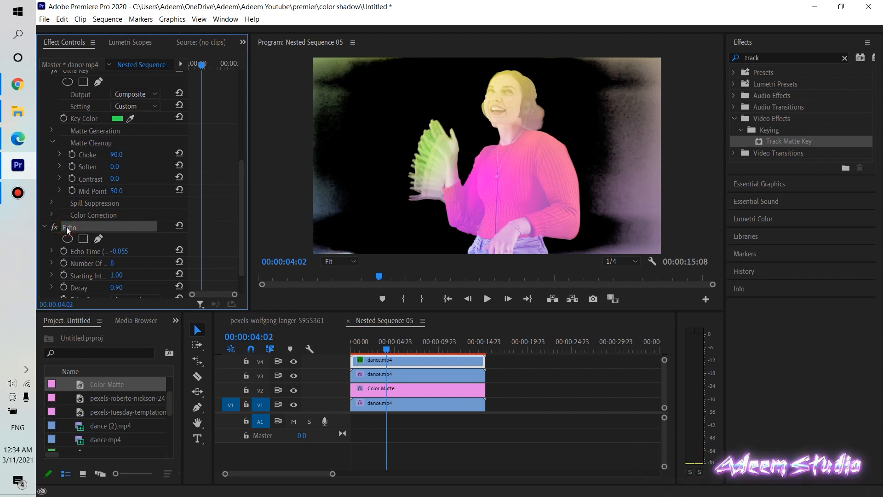
{"action": "key", "text": "Delete"}
Step: Find the Gaussian Blur effect and apply it to the dance.mp4 copy on V4
{"action": "left_click", "coordinate": [768, 58]}
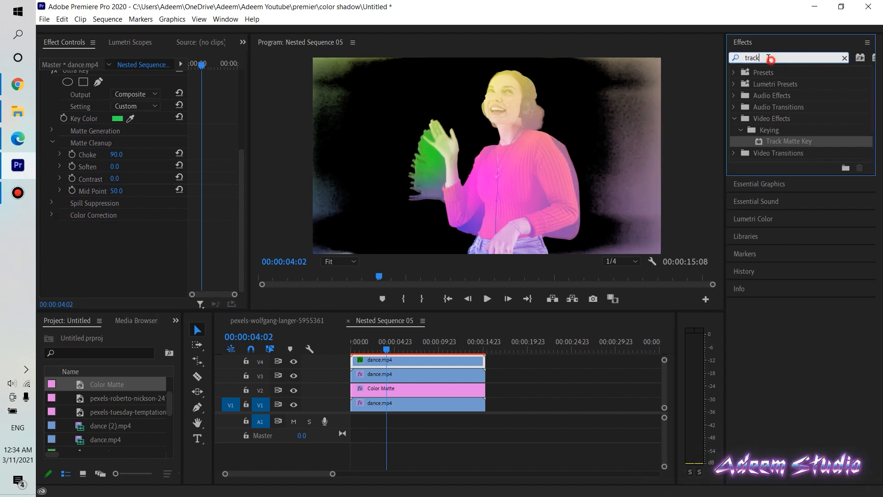
{"action": "type", "text": "blur"}
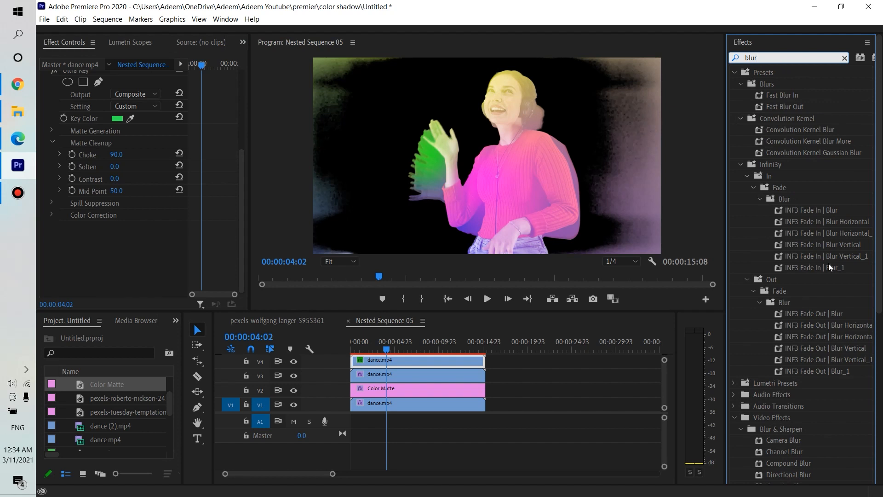
{"action": "scroll", "coordinate": [802, 407], "scroll_direction": "down", "scroll_amount": 2}
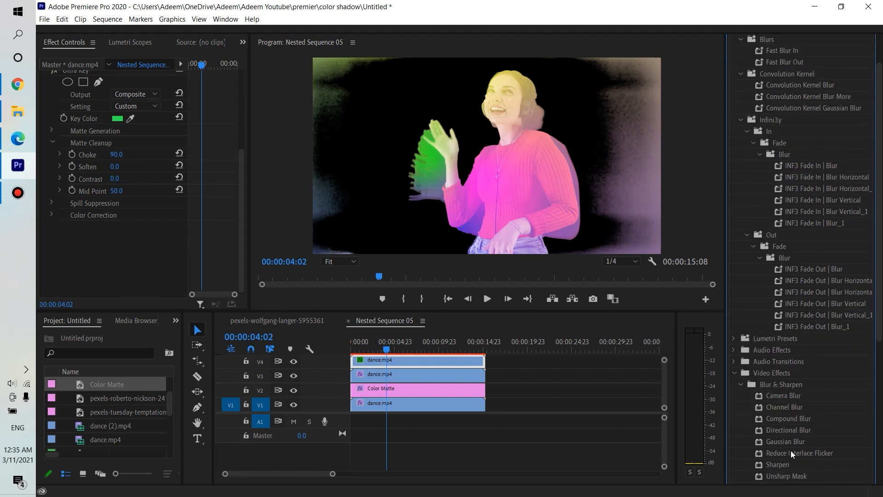
{"action": "left_click_drag", "start_coordinate": [796, 442], "coordinate": [650, 416]}
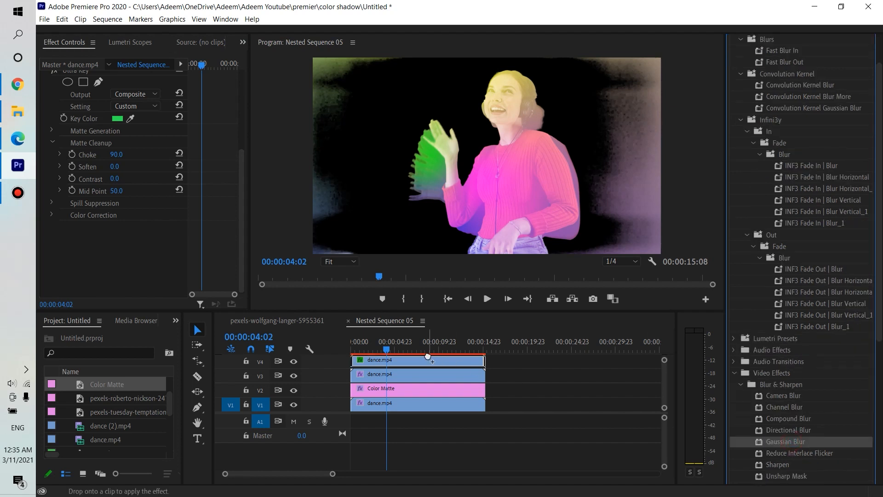
{"action": "left_click_drag", "start_coordinate": [428, 358], "coordinate": [428, 358]}
Step: Set the Gaussian Blur's Blurriness to 14 on the V4 dance.mp4 copy
{"action": "left_click", "coordinate": [113, 251]}
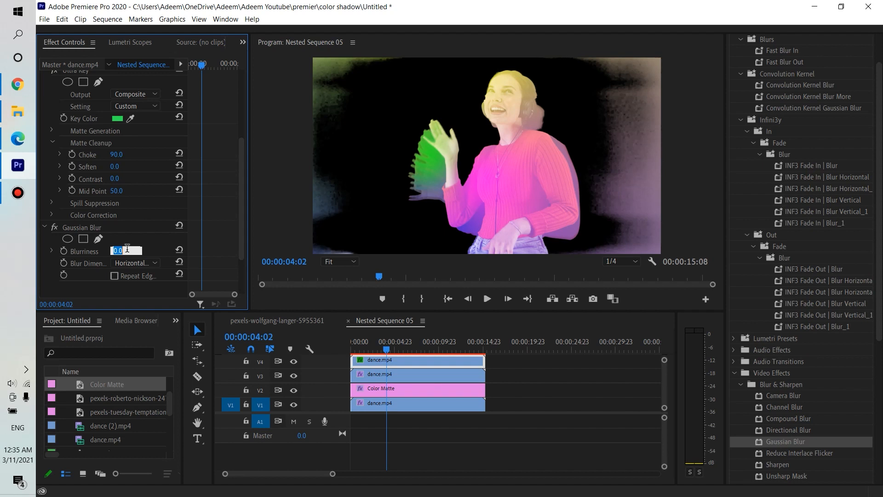
{"action": "type", "text": "1"}
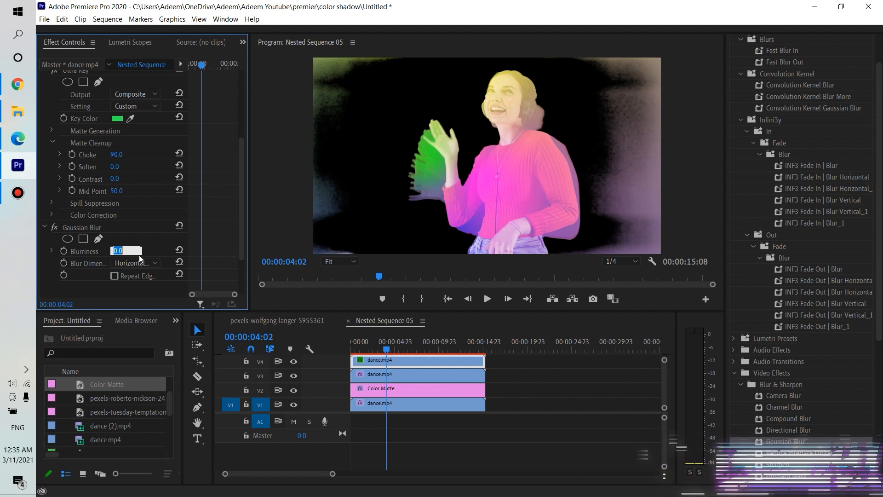
{"action": "type", "text": "4"}
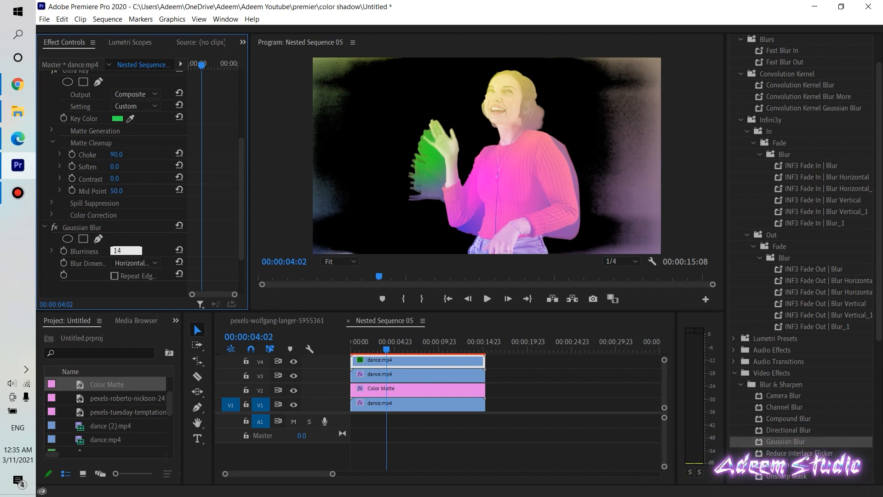
{"action": "key", "text": "Return"}
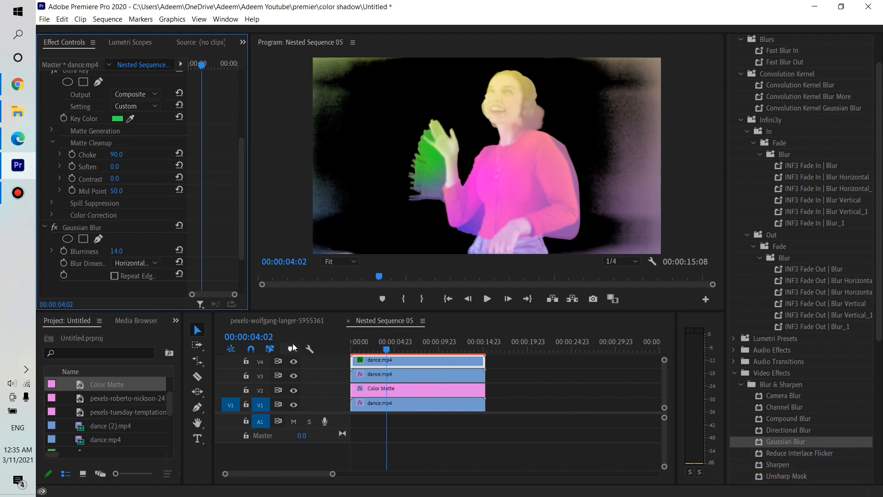
Step: In the main pexels-wolfgang-langer-5955361 sequence, set the Nested Sequence 05 clip's blend mode to Hard Light and play back a few seconds
{"action": "left_click", "coordinate": [284, 320]}
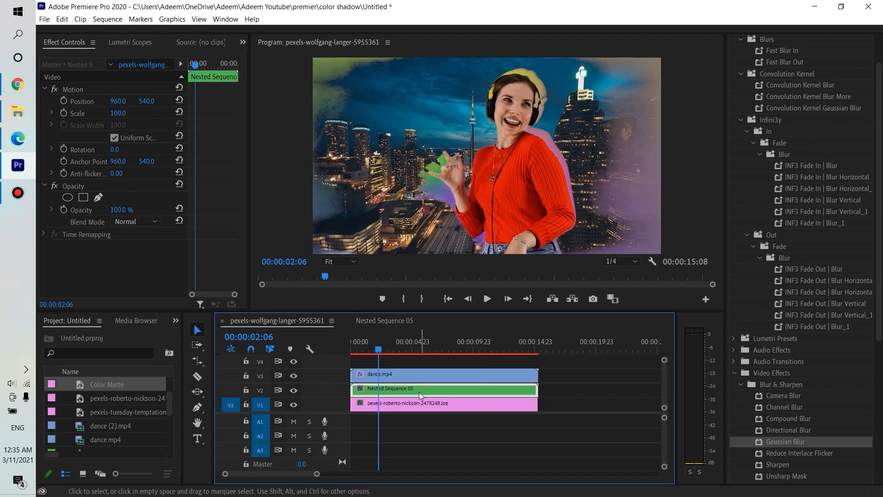
{"action": "left_click", "coordinate": [567, 404]}
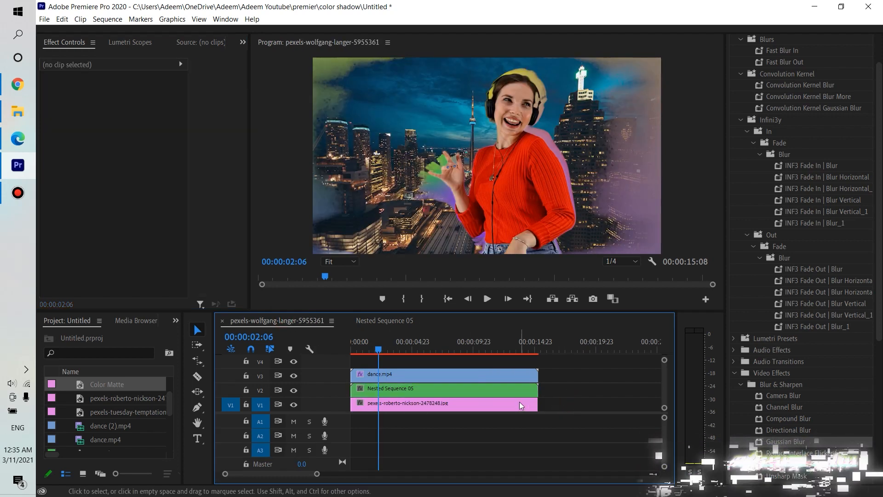
{"action": "left_click", "coordinate": [405, 392]}
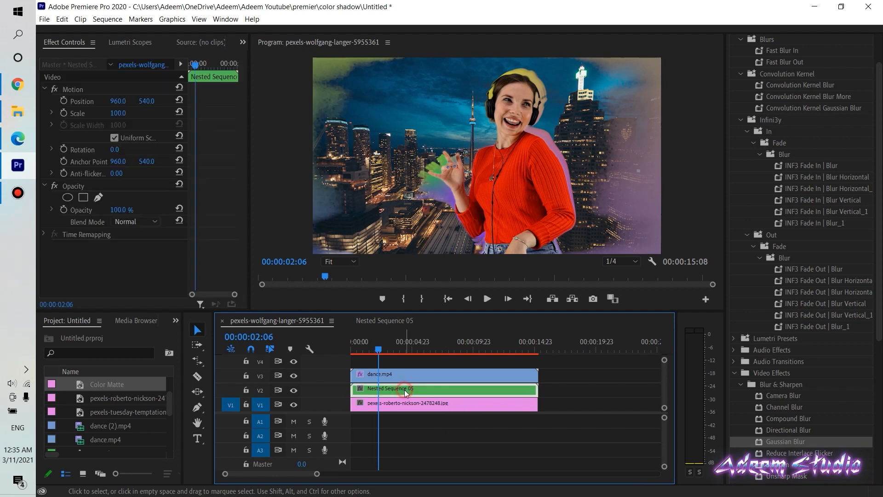
{"action": "left_click", "coordinate": [125, 223]}
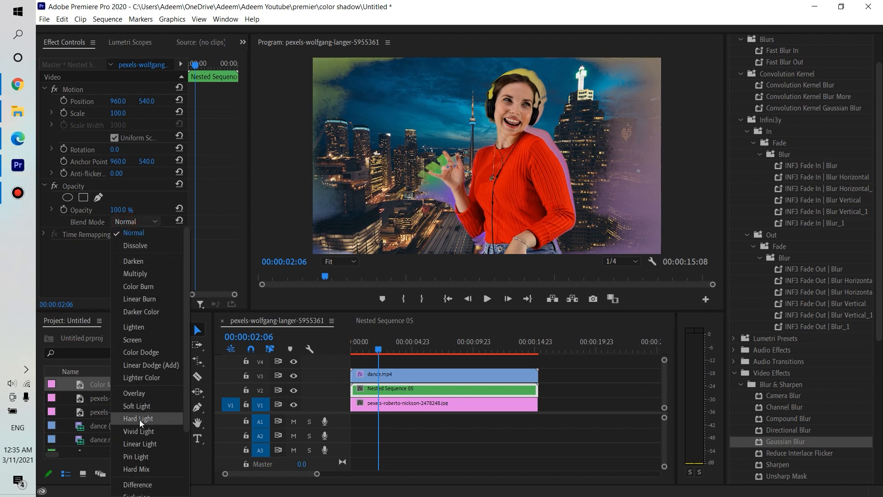
{"action": "left_click", "coordinate": [138, 418]}
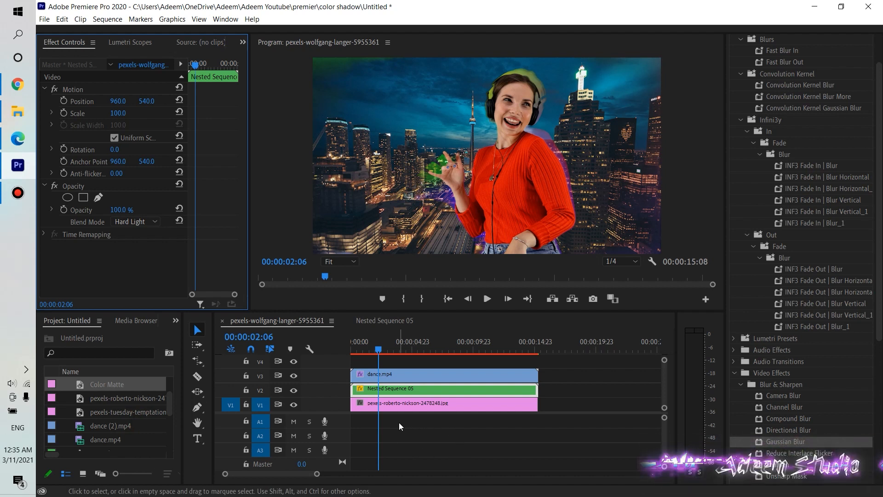
{"action": "left_click", "coordinate": [487, 299]}
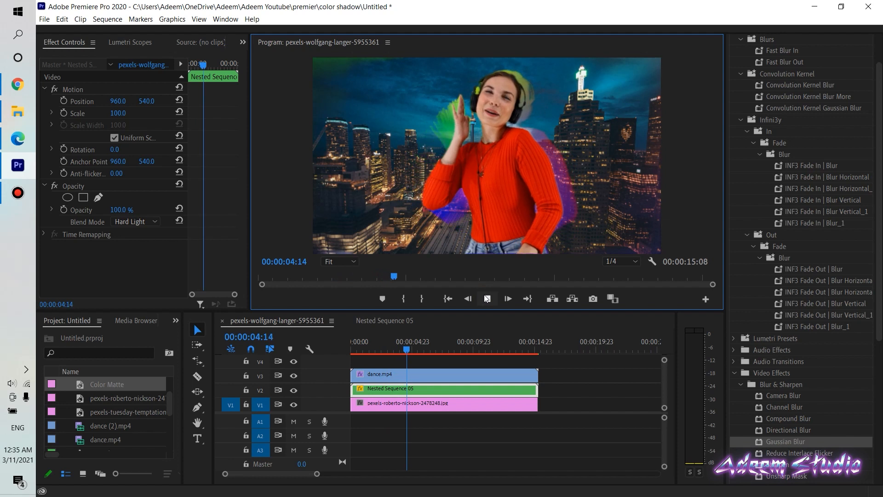
{"action": "left_click", "coordinate": [487, 298]}
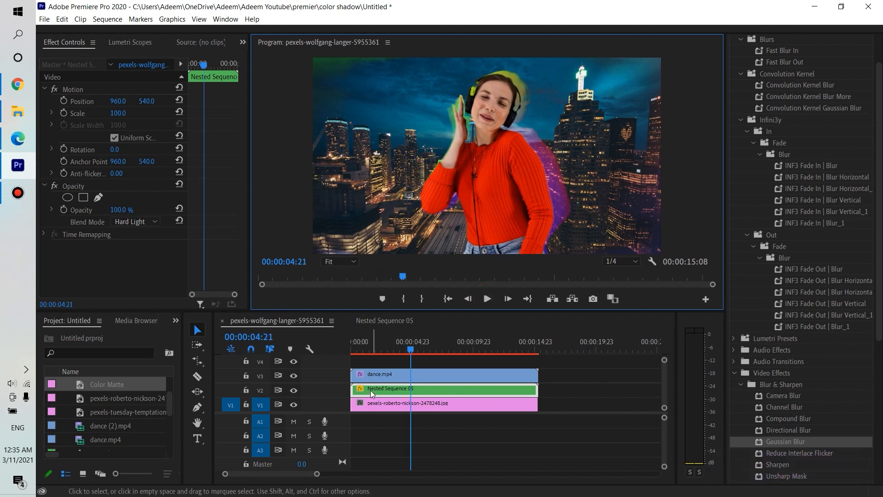
Step: Reopen Nested Sequence 05 and move Point 3 of the color matte's 4-Color Gradient left of the dancer's torso
{"action": "double_click", "coordinate": [431, 394]}
{"action": "left_click", "coordinate": [420, 390]}
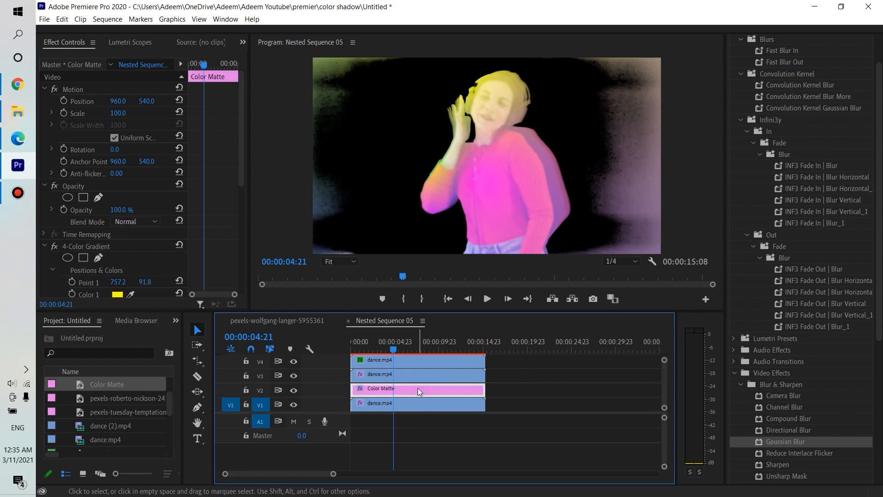
{"action": "left_click_drag", "start_coordinate": [240, 167], "coordinate": [255, 227]}
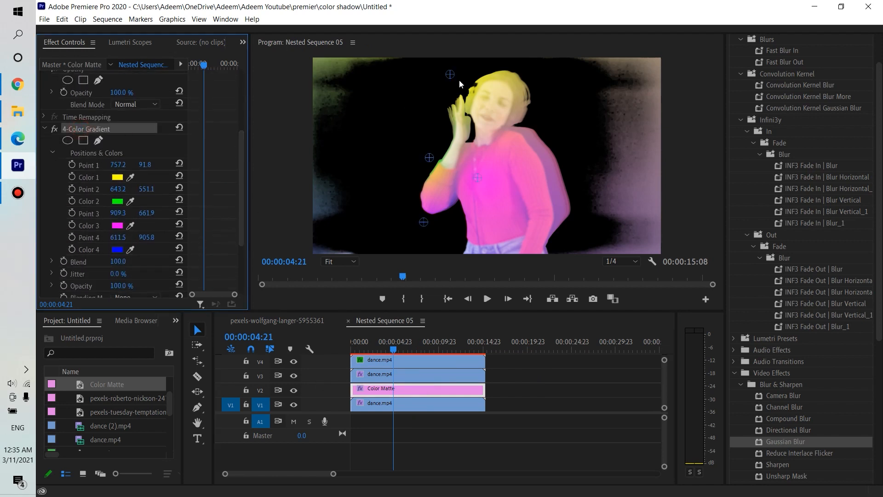
{"action": "left_click_drag", "start_coordinate": [478, 180], "coordinate": [426, 178]}
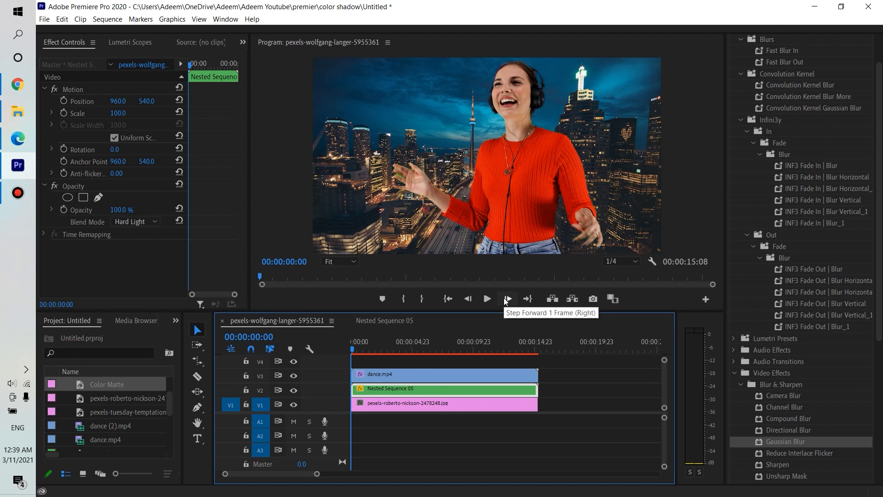
Step: Play back the first seconds of the main sequence to check the shadow colors, then return the playhead to the start
{"action": "left_click", "coordinate": [482, 304]}
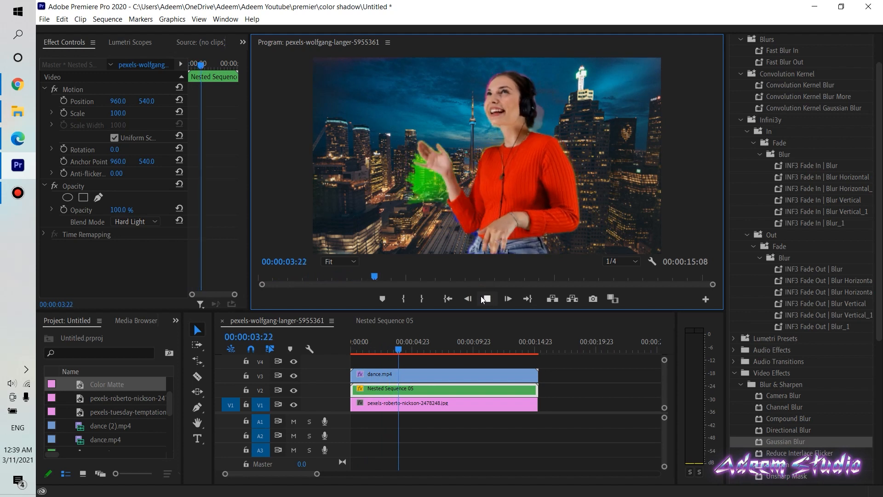
{"action": "left_click", "coordinate": [482, 299]}
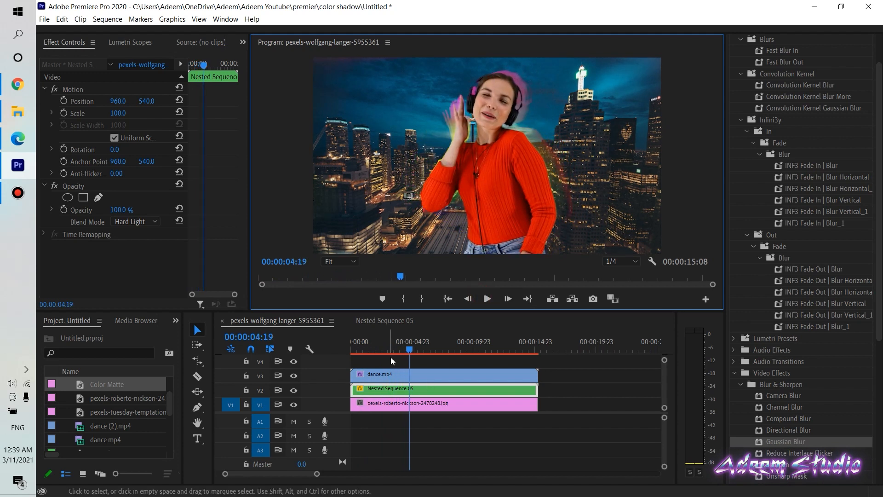
{"action": "left_click_drag", "start_coordinate": [409, 350], "coordinate": [319, 342]}
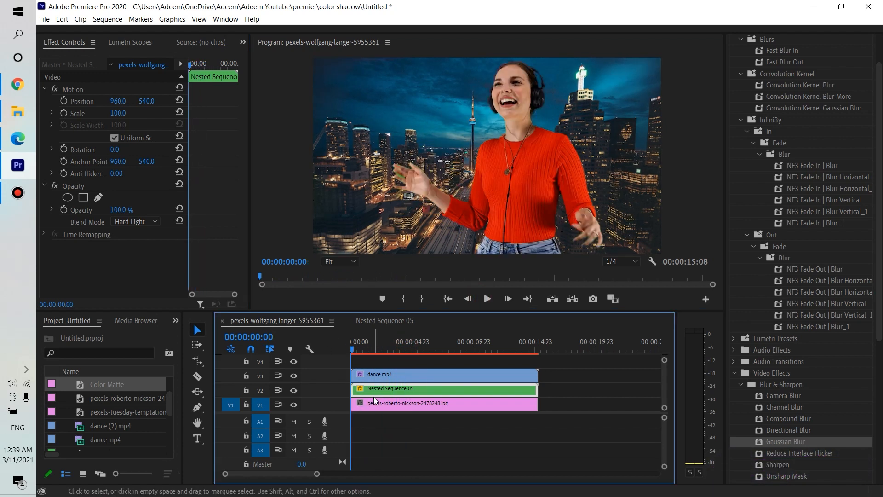
Step: Shift the Nested Sequence 05 clip on V2 one frame later, starting at 00:00:00:01
{"action": "scroll", "coordinate": [375, 386], "scroll_direction": "up", "scroll_amount": 3}
{"action": "scroll", "coordinate": [372, 386], "scroll_direction": "up", "scroll_amount": 3}
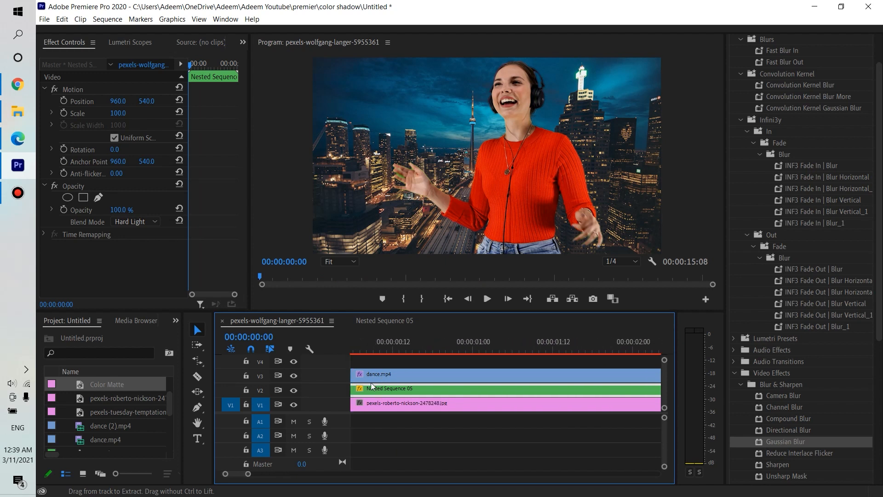
{"action": "left_click", "coordinate": [509, 299]}
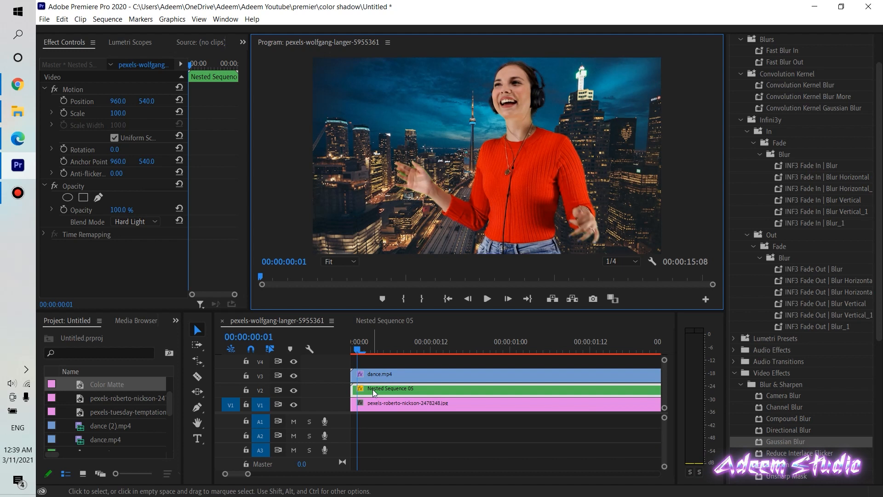
{"action": "left_click_drag", "start_coordinate": [374, 393], "coordinate": [382, 391]}
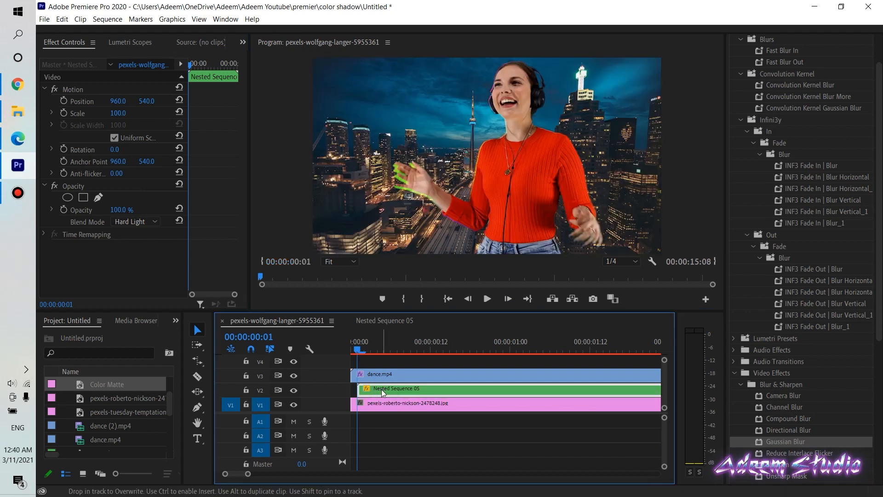
Step: Return the playhead to the start of the main sequence and play back the composite with the delayed shadow
{"action": "scroll", "coordinate": [382, 388], "scroll_direction": "down", "scroll_amount": 5}
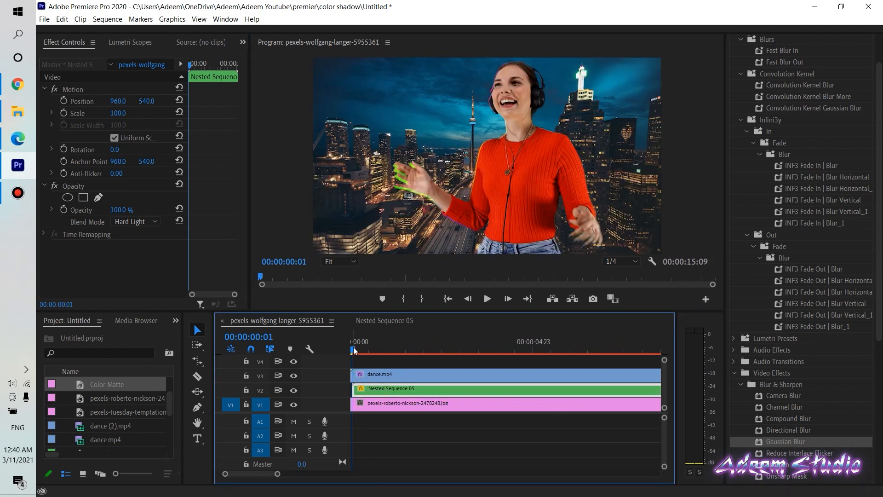
{"action": "left_click_drag", "start_coordinate": [354, 351], "coordinate": [350, 349]}
{"action": "scroll", "coordinate": [438, 390], "scroll_direction": "down", "scroll_amount": 3}
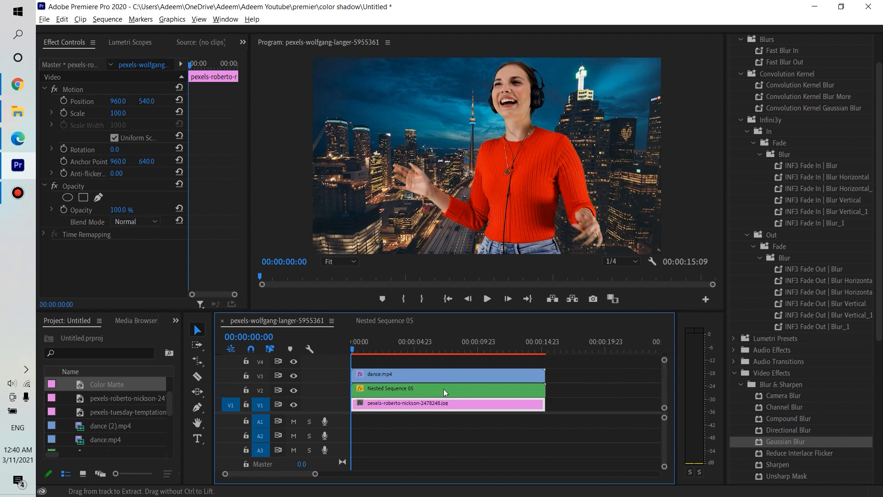
{"action": "left_click", "coordinate": [484, 303]}
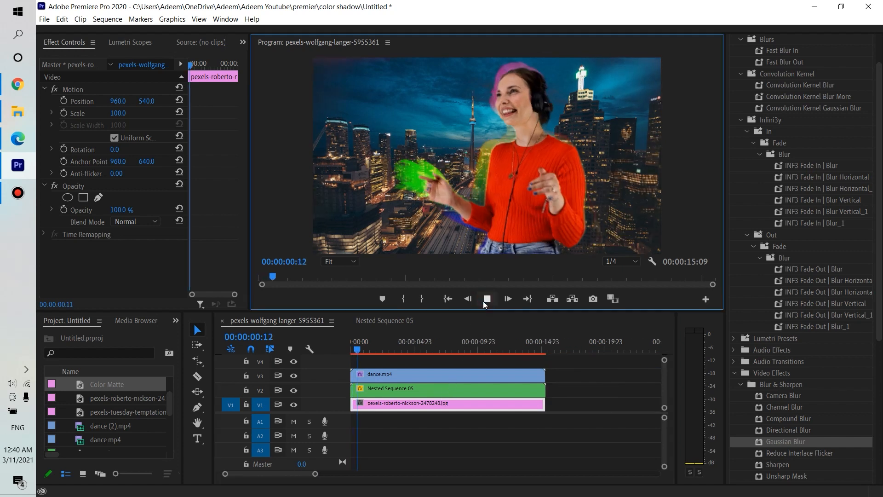